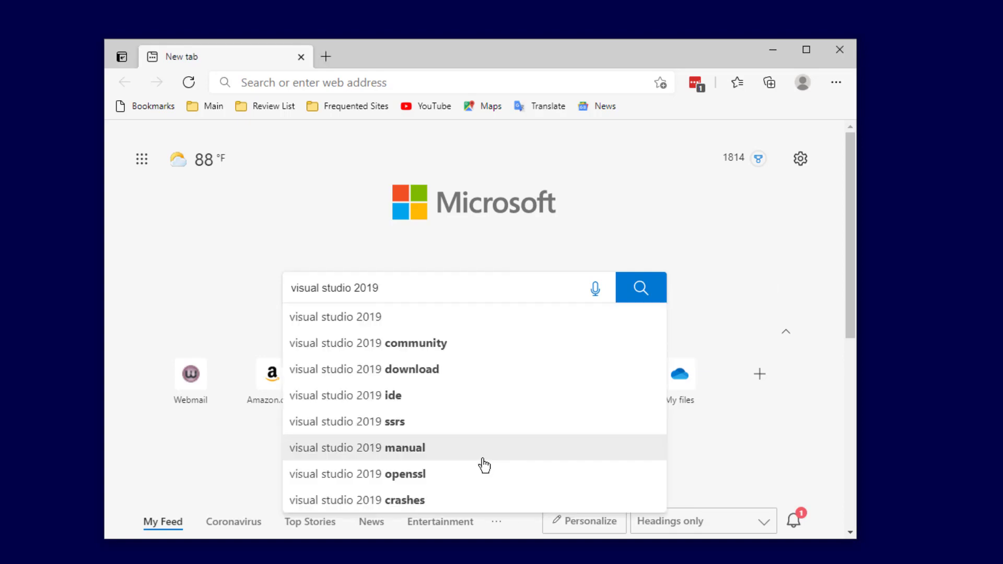
Step: Search the web for "visual studio 2019" and open the official Visual Studio 2019 IDE page from the results
click(758, 225)
click(520, 286)
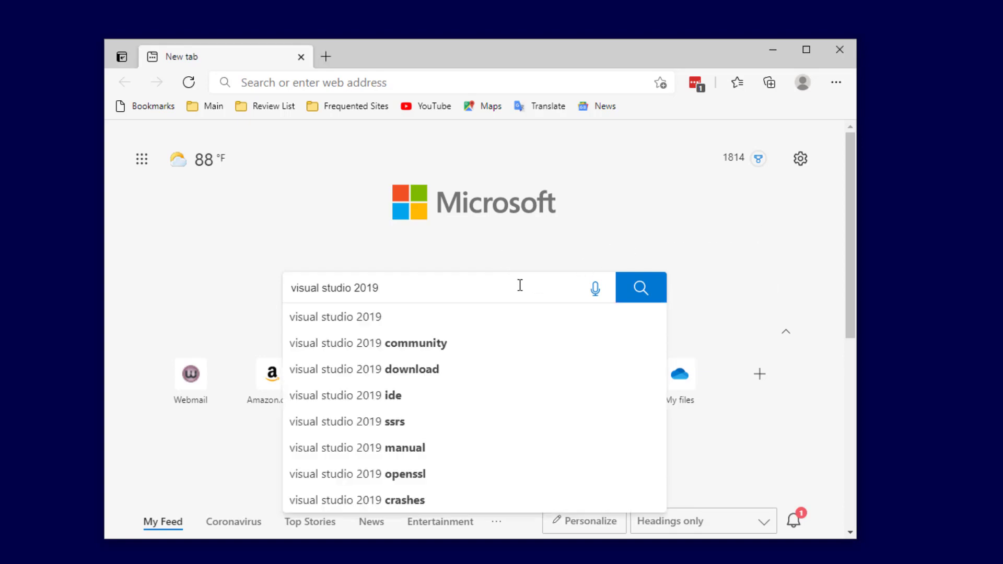
key(Return)
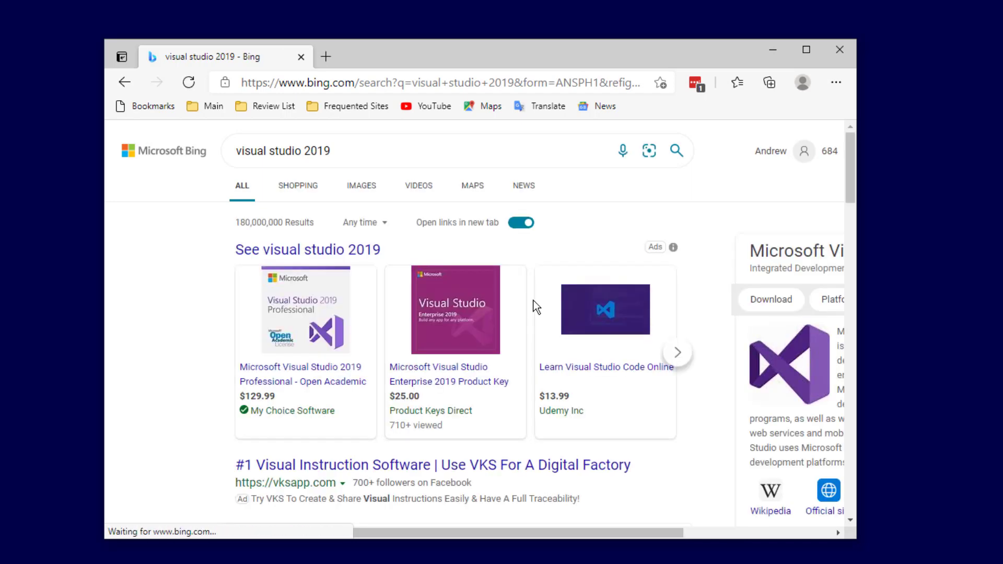
scroll(535, 300, down, 2)
scroll(534, 300, down, 5)
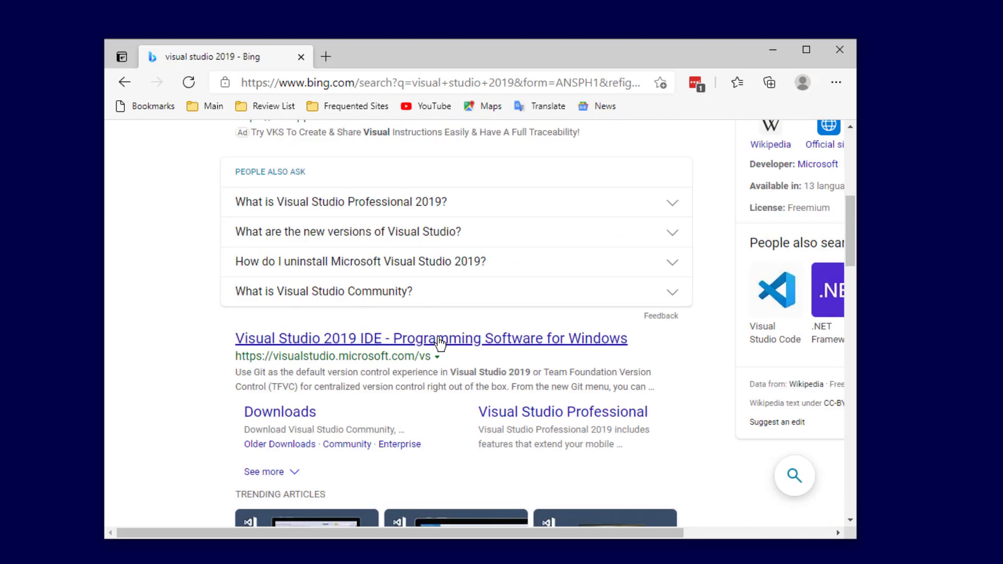
click(572, 342)
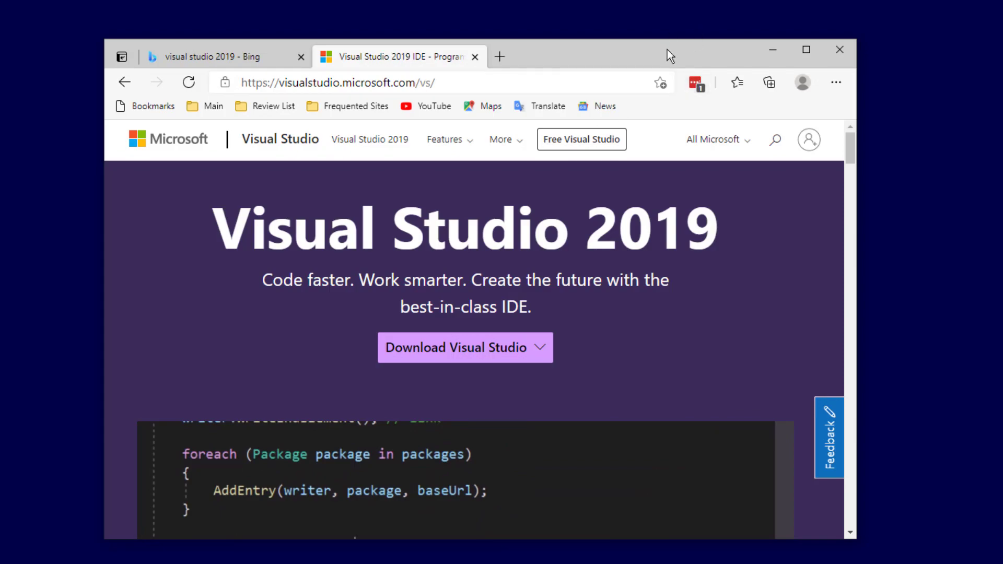
Step: Download the Community 2019 edition from the Visual Studio page and launch the downloaded installer
double_click(651, 55)
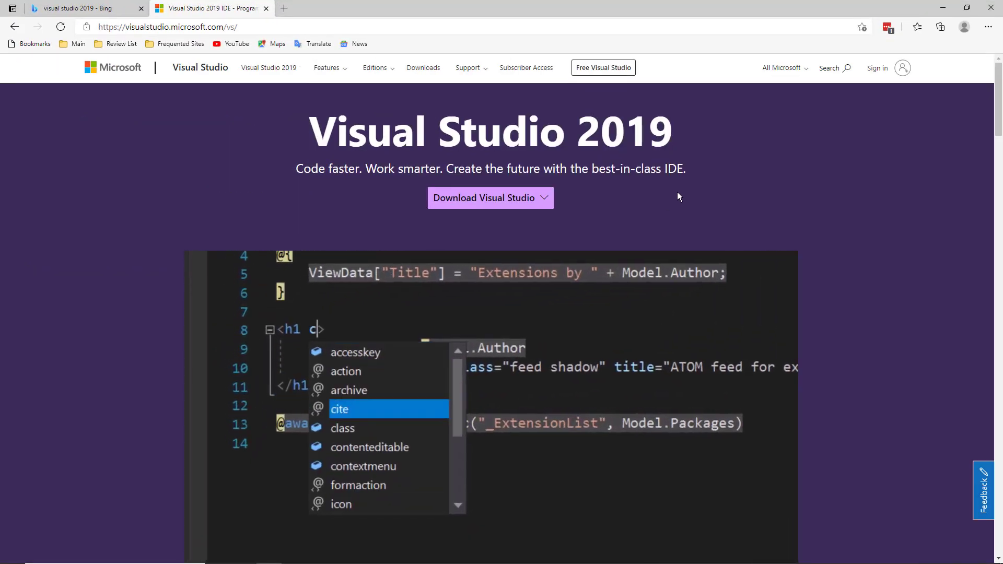
scroll(783, 201, down, 3)
scroll(806, 201, down, 5)
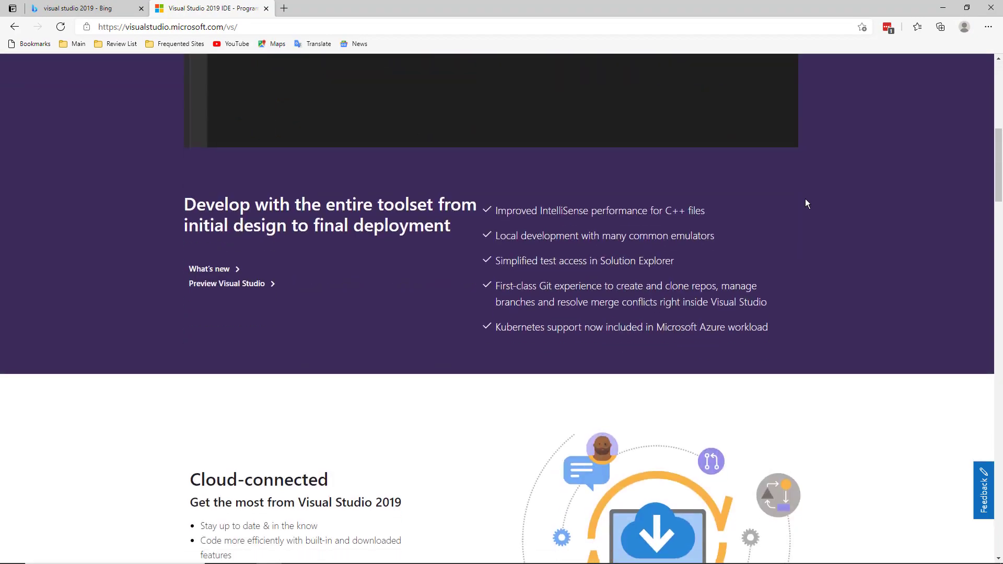
scroll(807, 204, down, 12)
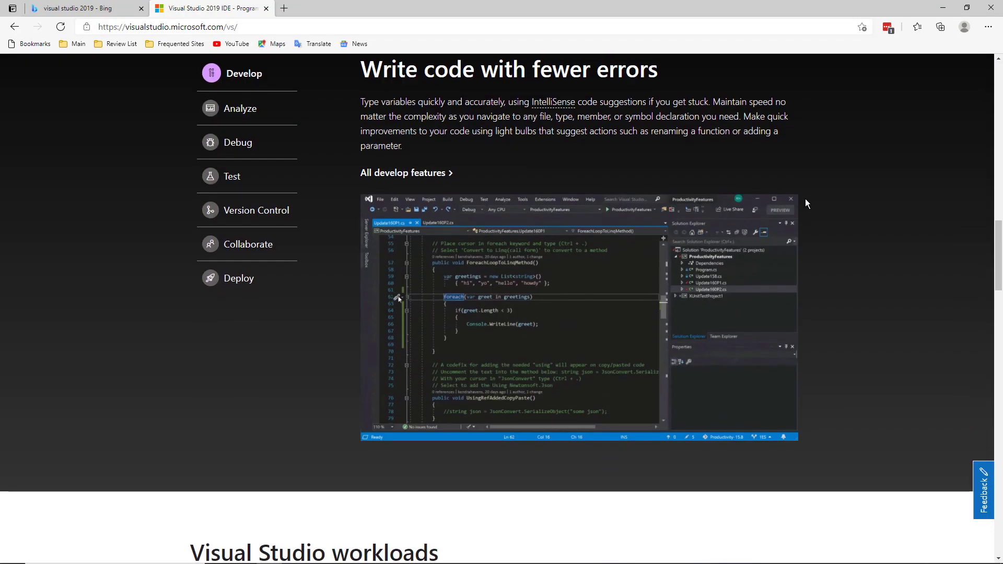
scroll(806, 204, down, 4)
scroll(806, 204, up, 20)
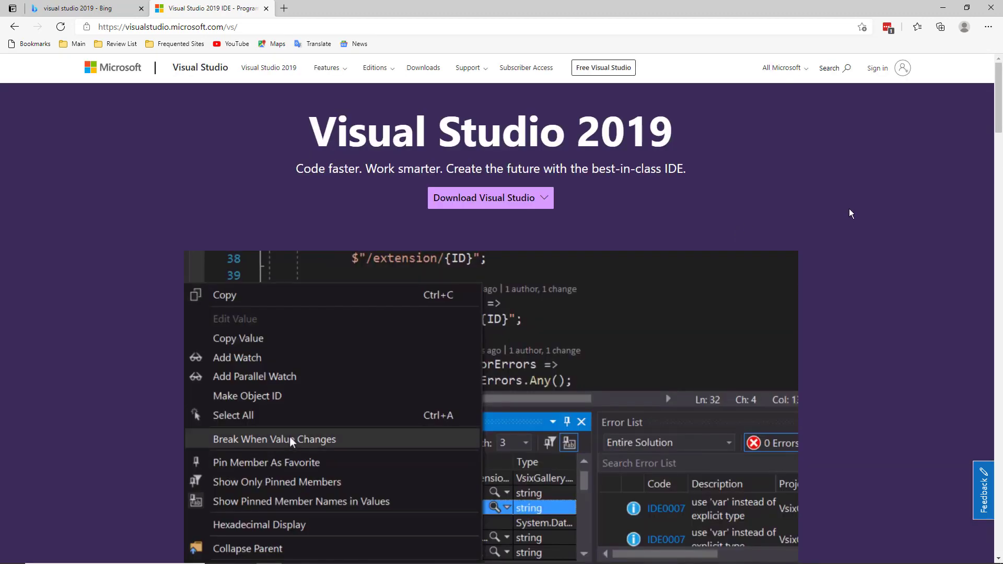
click(543, 198)
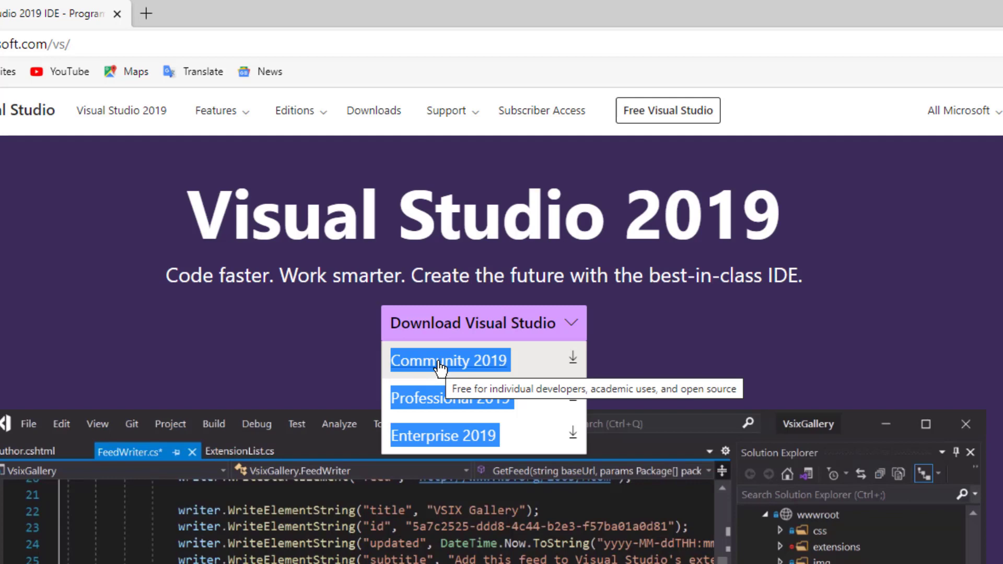
click(440, 366)
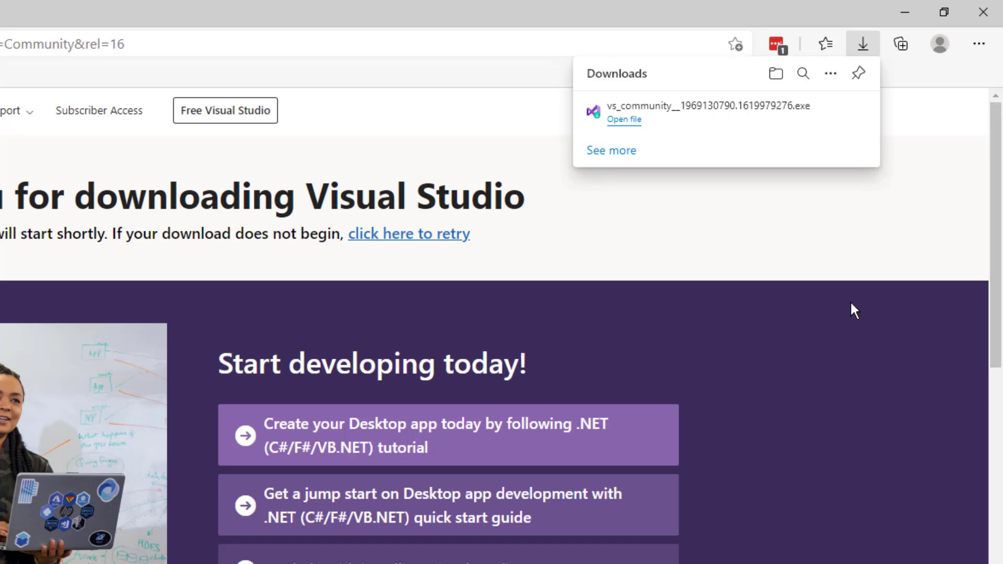
click(626, 126)
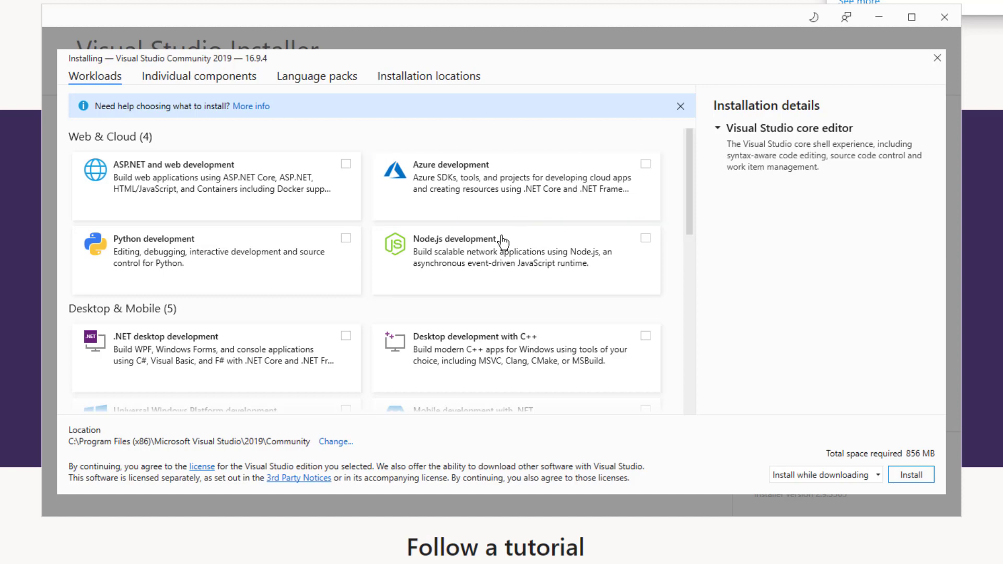
Step: Select the ASP.NET and web development workload and review its included and optional components
scroll(497, 259, down, 1)
scroll(498, 260, down, 1)
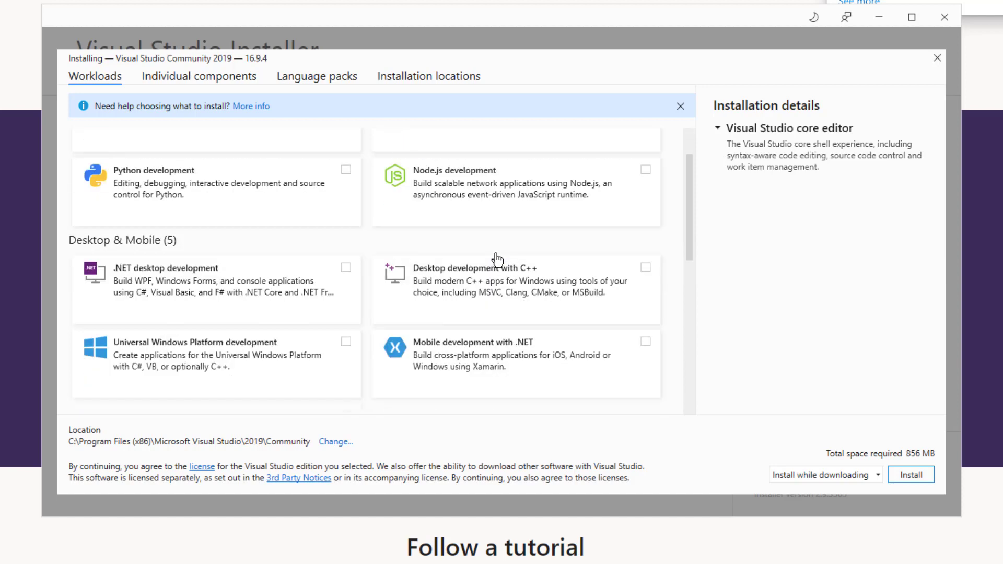
scroll(497, 259, down, 2)
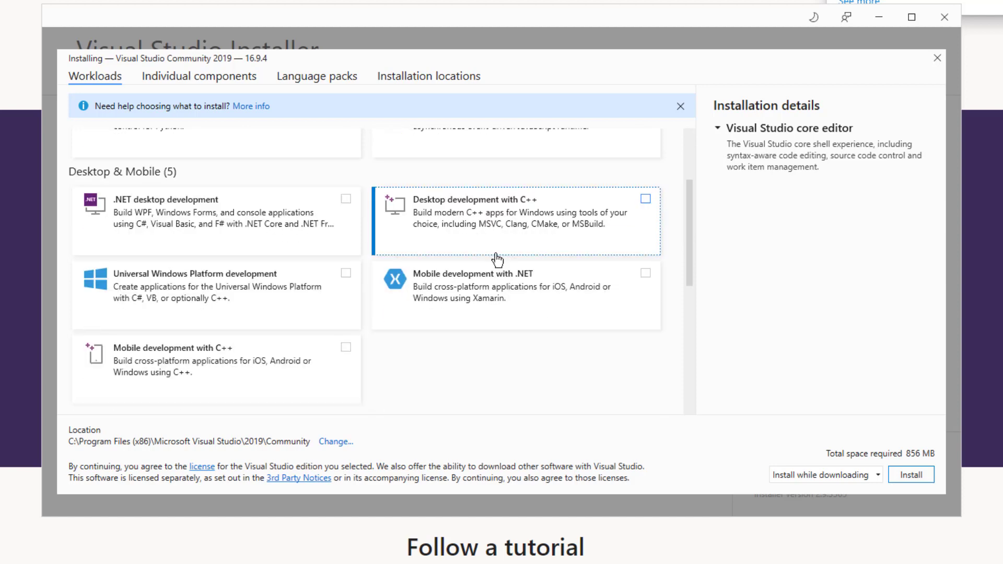
scroll(498, 259, up, 4)
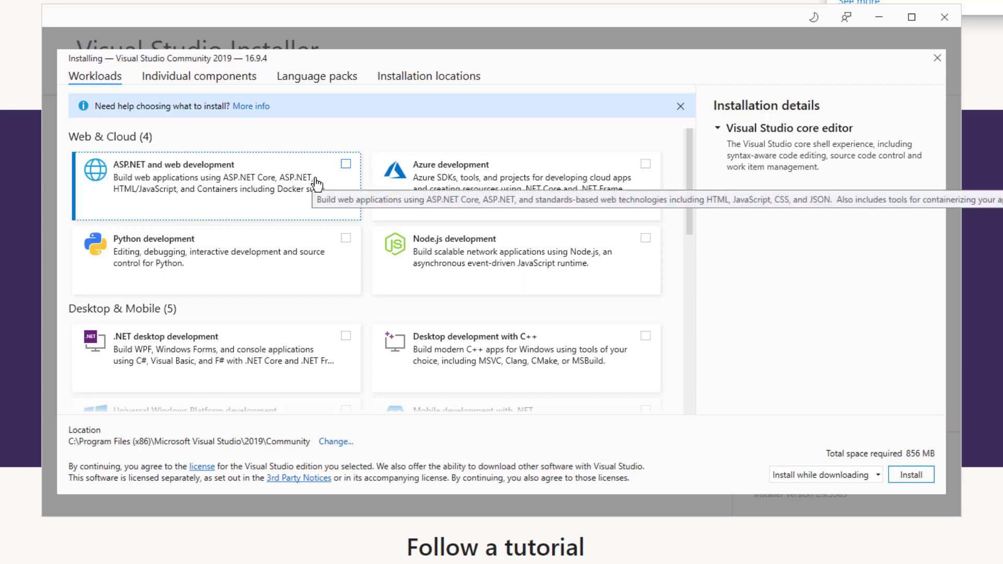
click(347, 165)
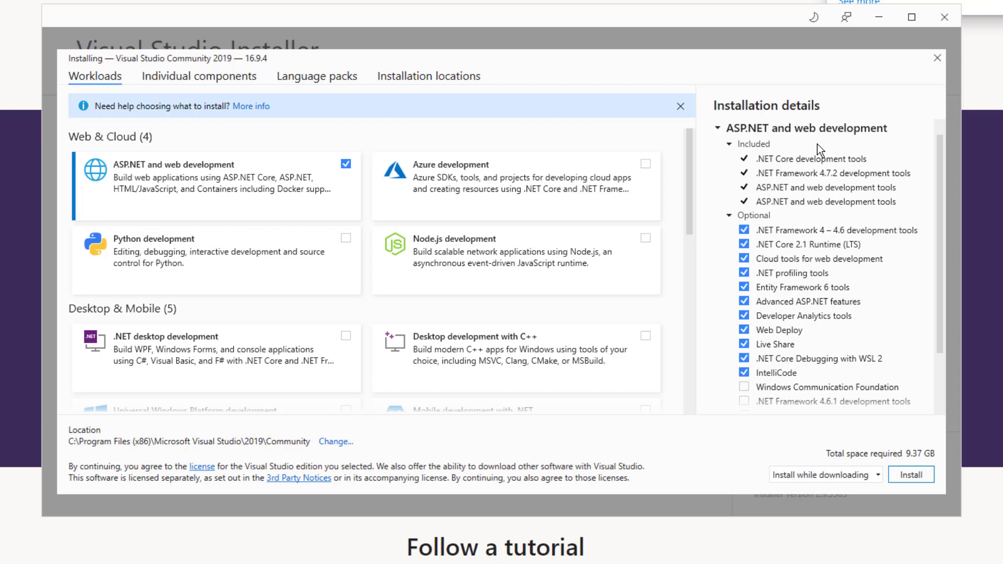
scroll(823, 170, down, 1)
scroll(823, 171, down, 2)
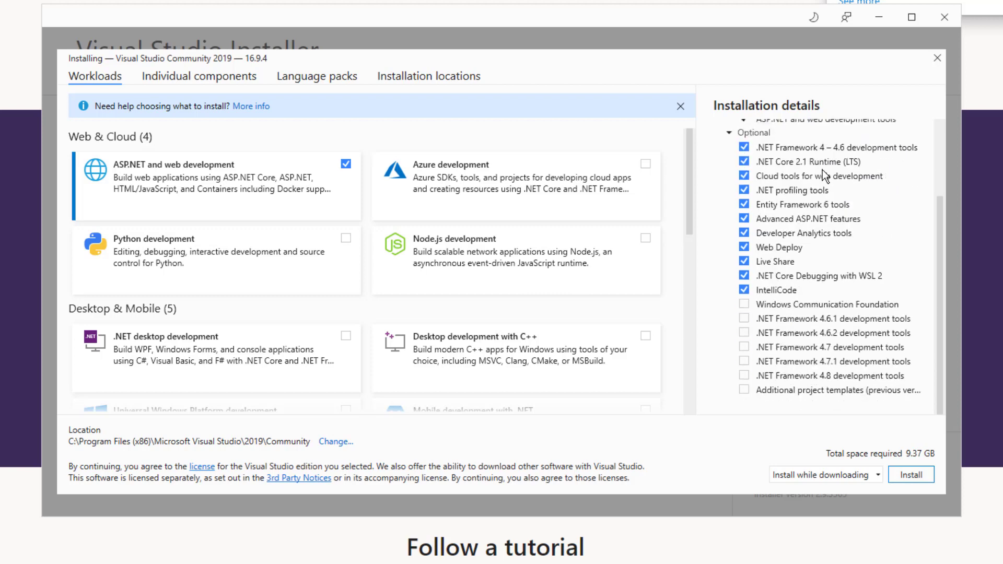
scroll(824, 173, up, 3)
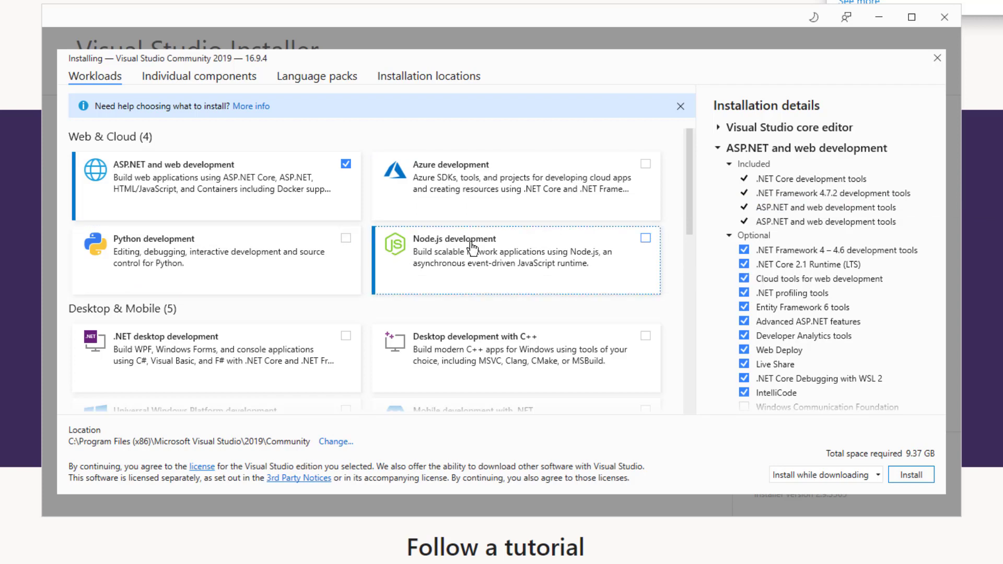
Step: Add the .NET desktop development and Universal Windows Platform development workloads to the installation
scroll(411, 251, down, 1)
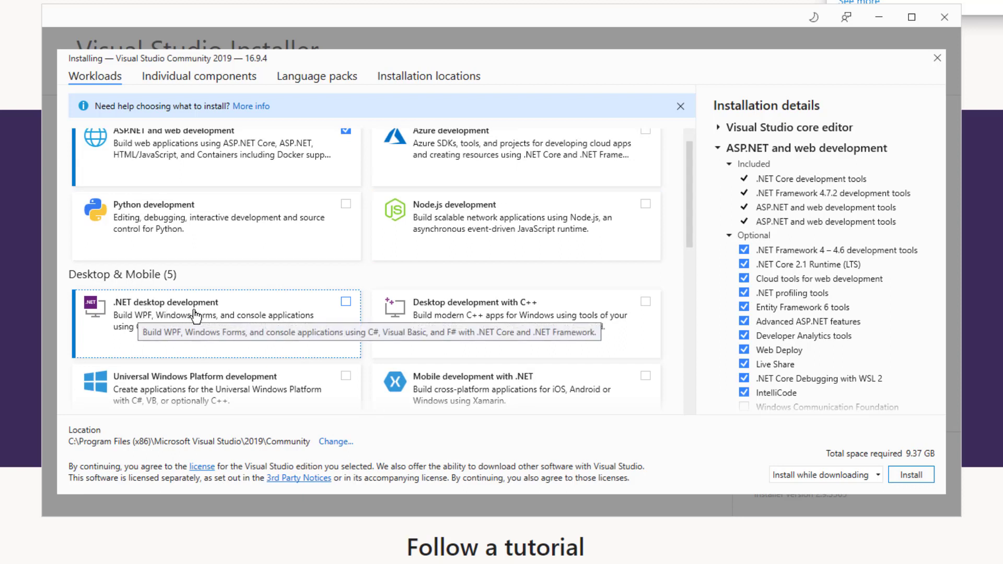
click(346, 302)
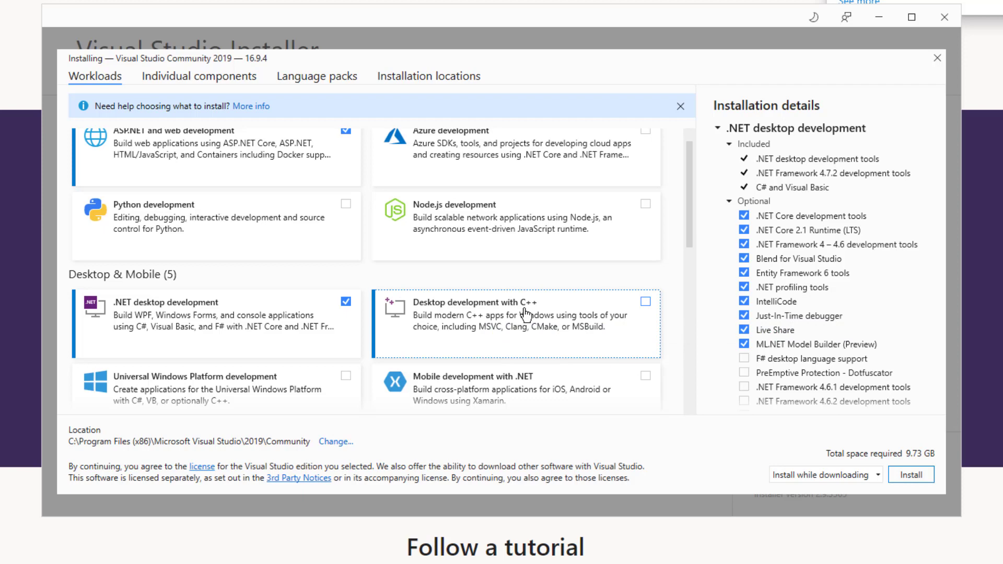
scroll(512, 319, down, 1)
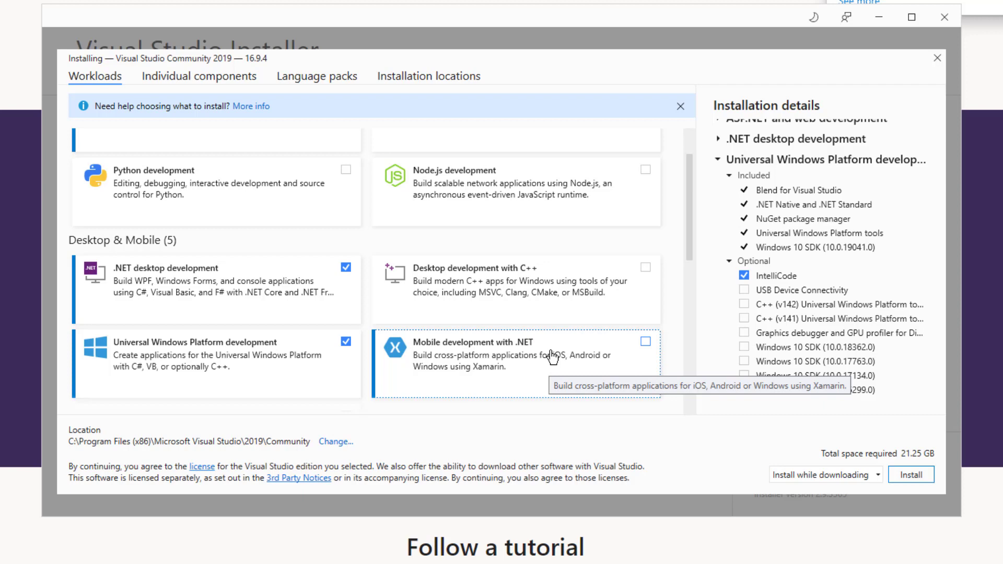
Step: Add the Game development with Unity and Data storage and processing workloads to the installation
scroll(552, 357, down, 2)
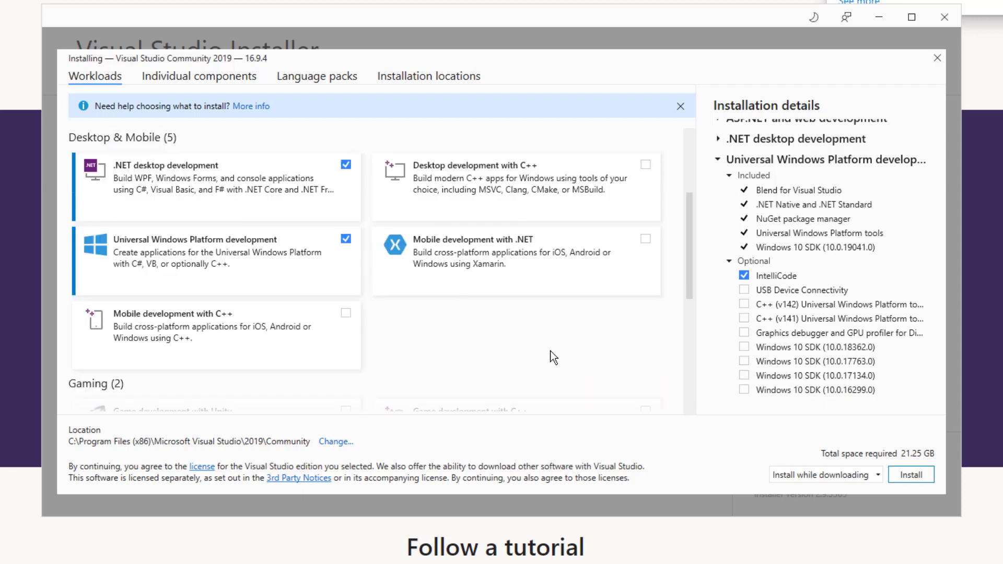
scroll(552, 355, up, 1)
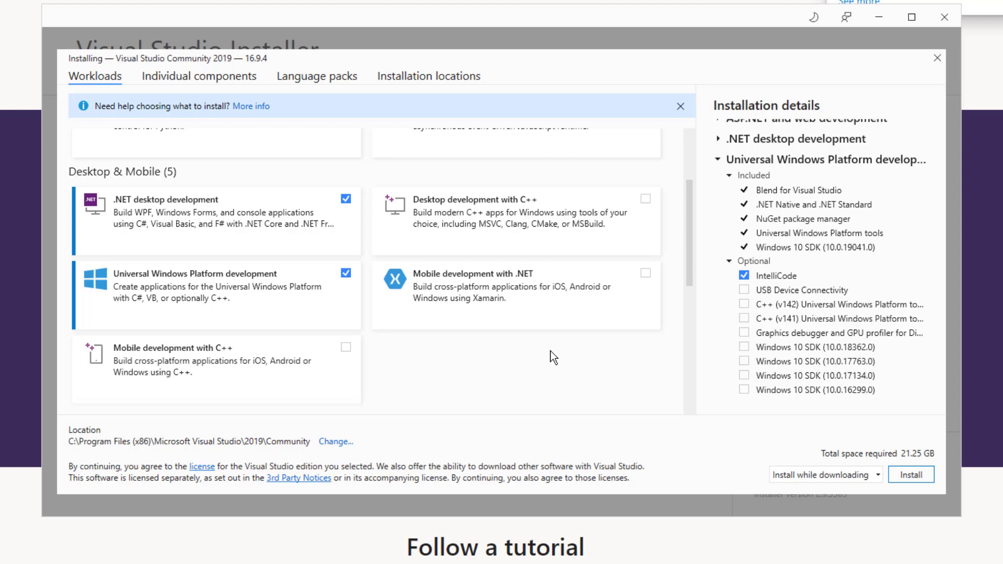
scroll(444, 247, down, 3)
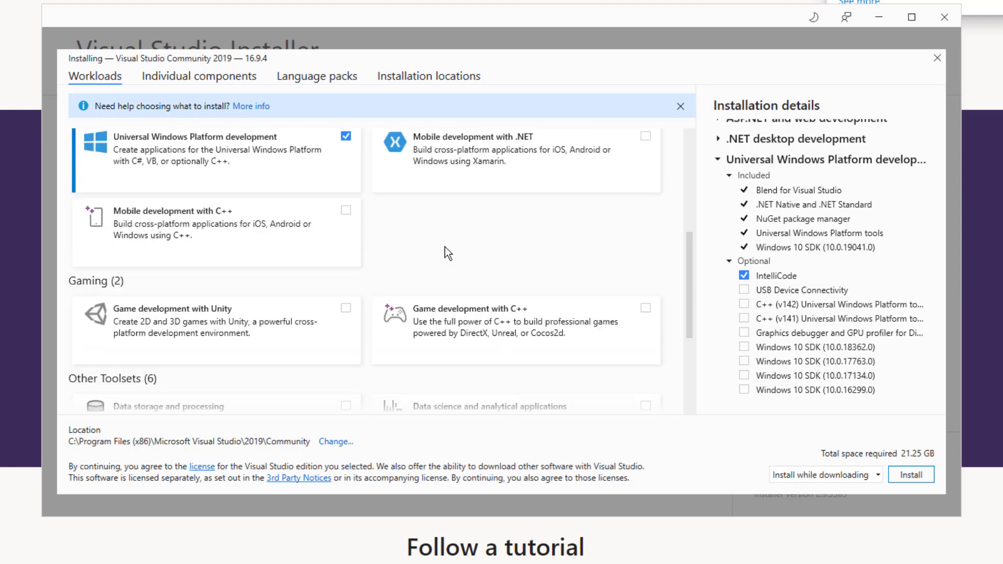
click(346, 310)
scroll(385, 260, down, 2)
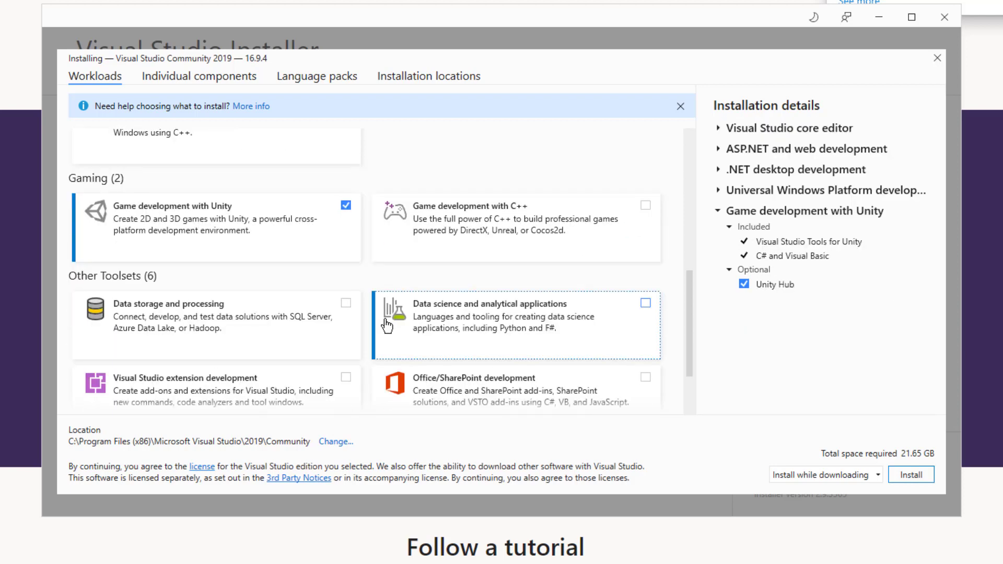
scroll(387, 327, down, 1)
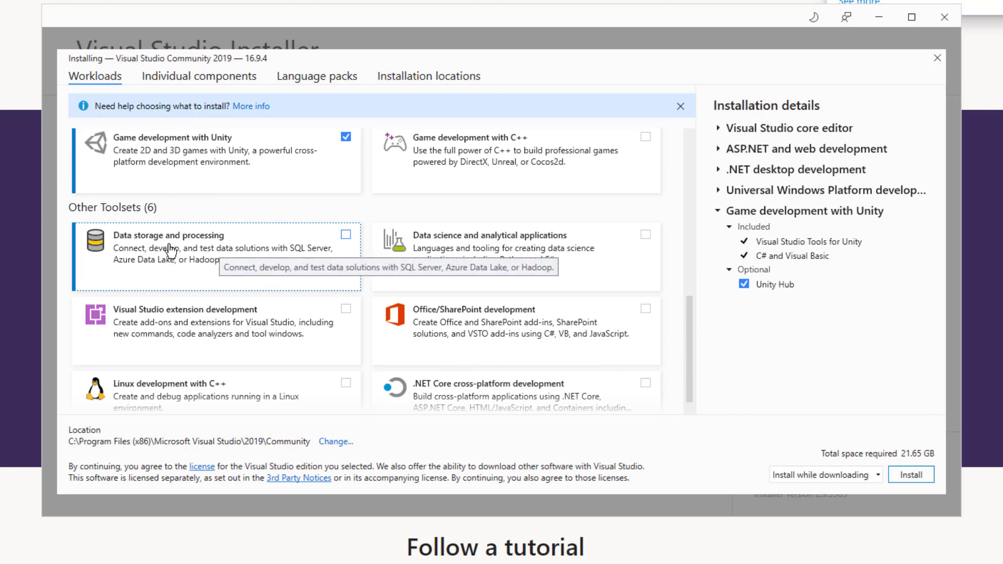
click(346, 235)
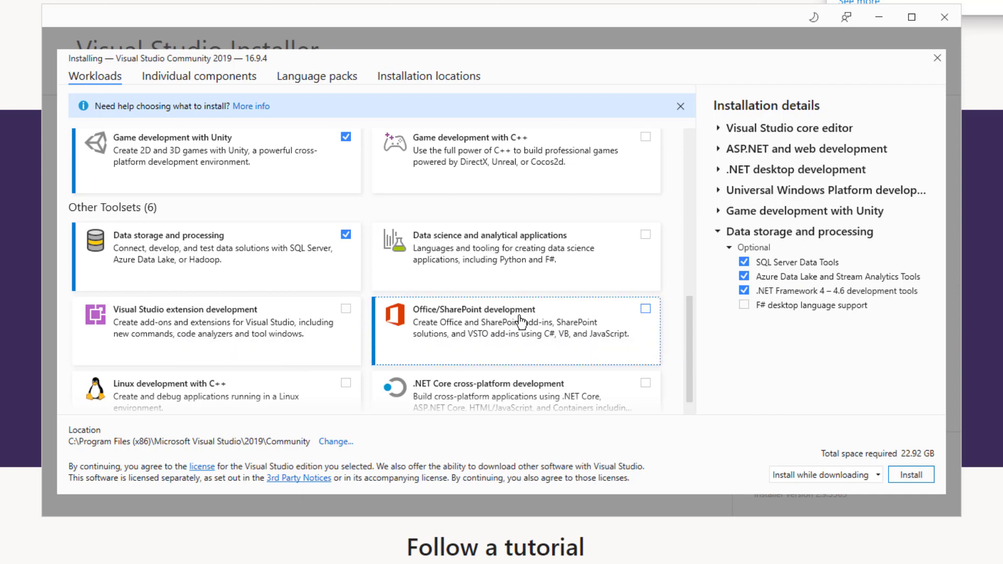
scroll(521, 322, down, 1)
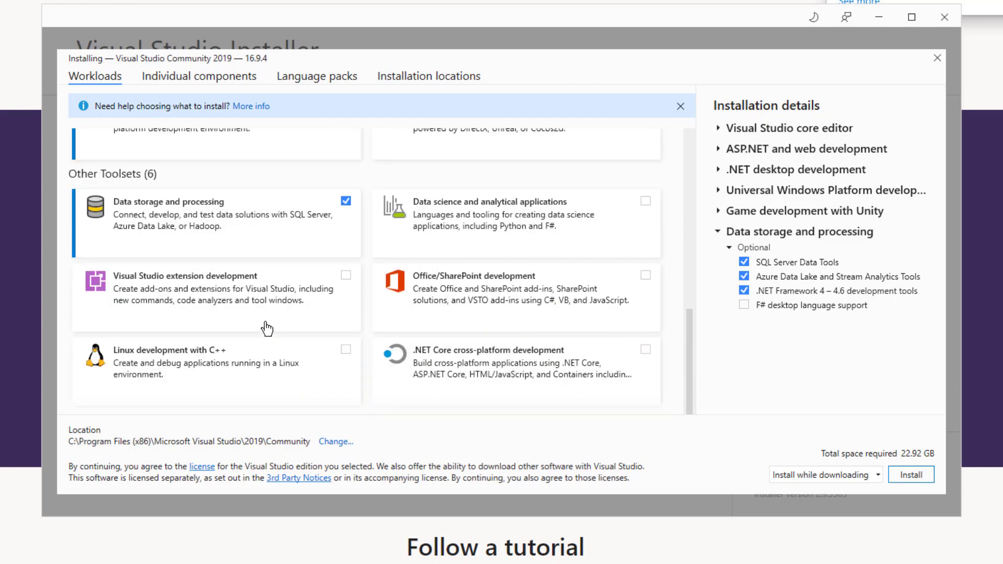
scroll(489, 309, up, 10)
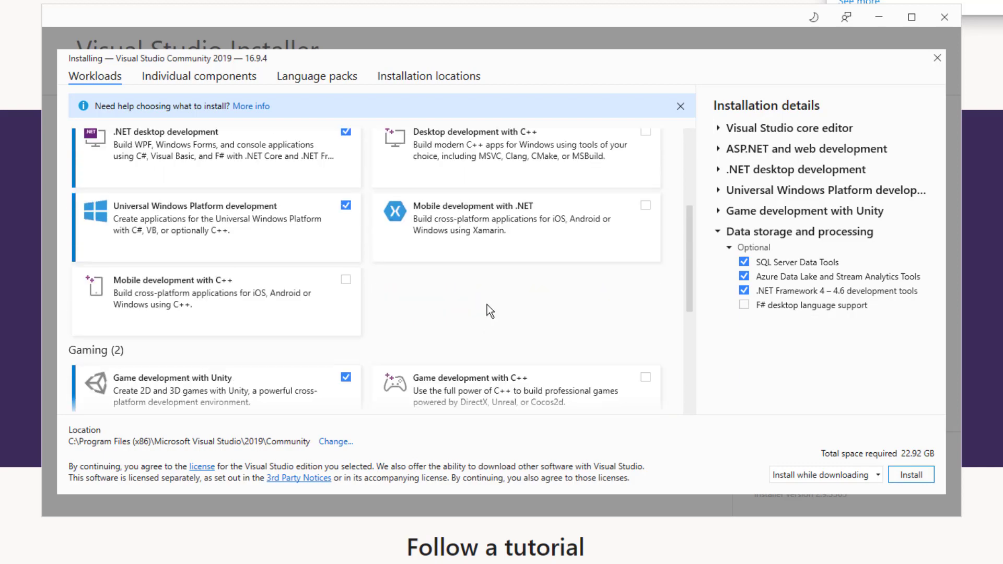
scroll(489, 309, up, 3)
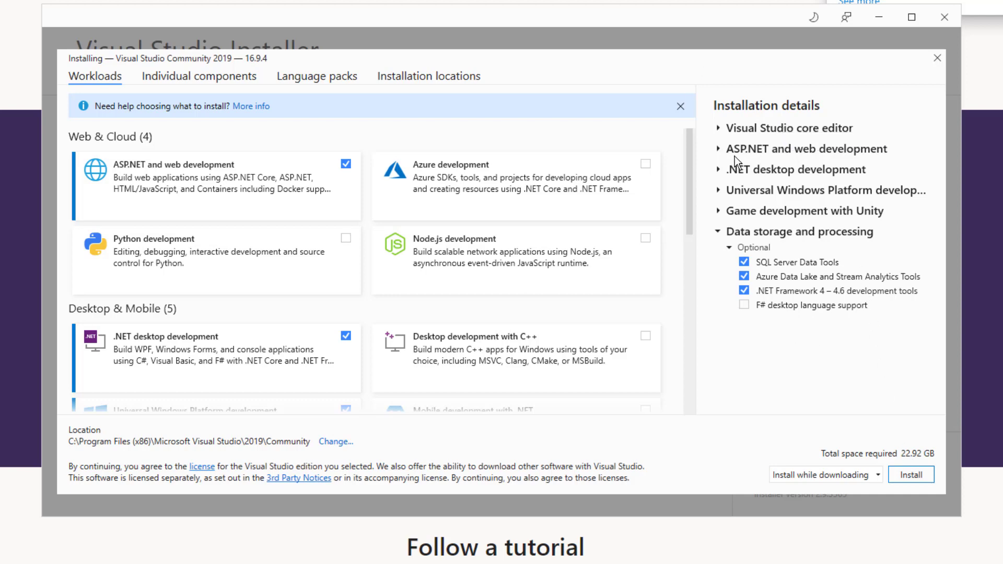
Step: Examine the individual components available for installation, from .NET and cloud tools to compilers and build tools
click(202, 80)
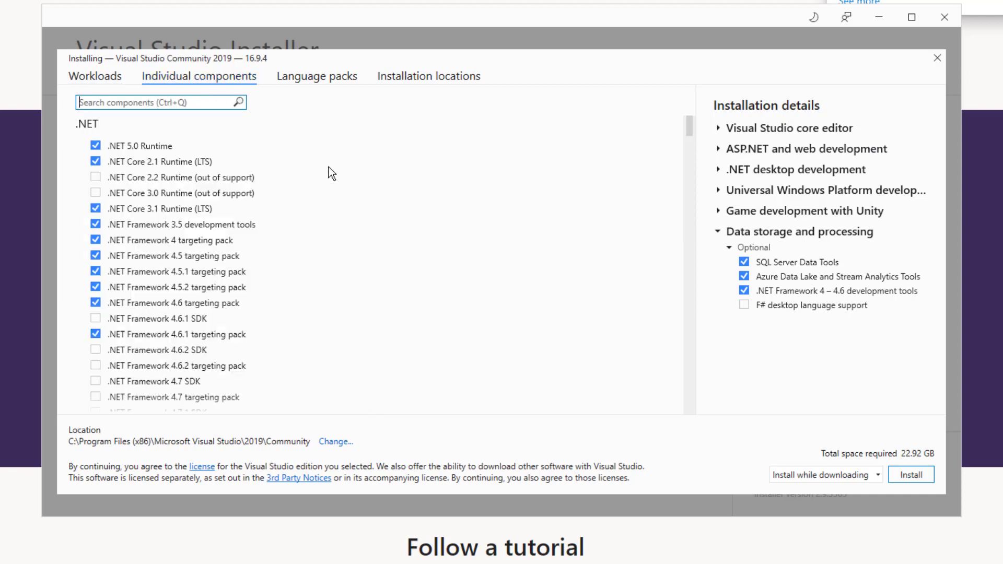
scroll(510, 218, down, 2)
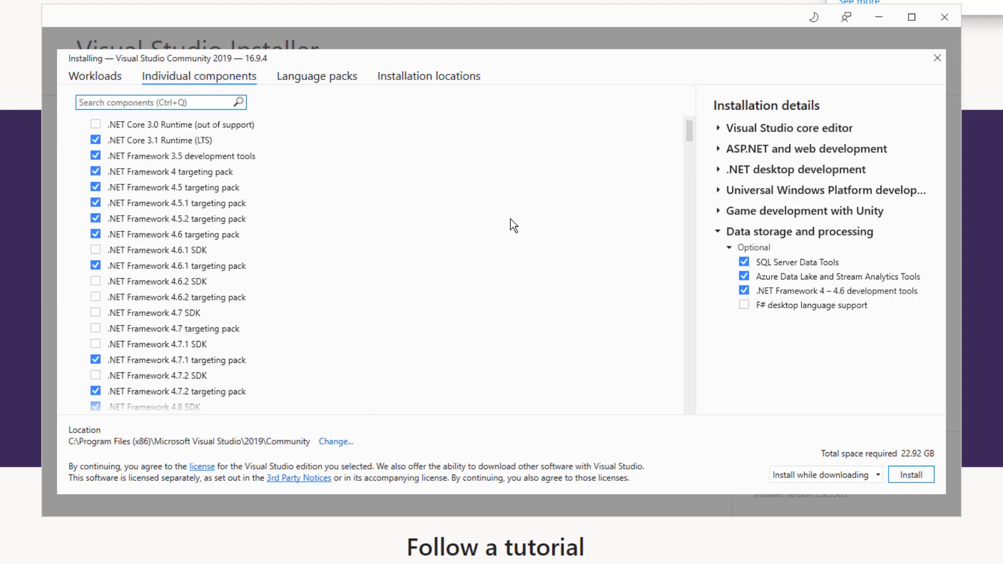
scroll(510, 218, down, 9)
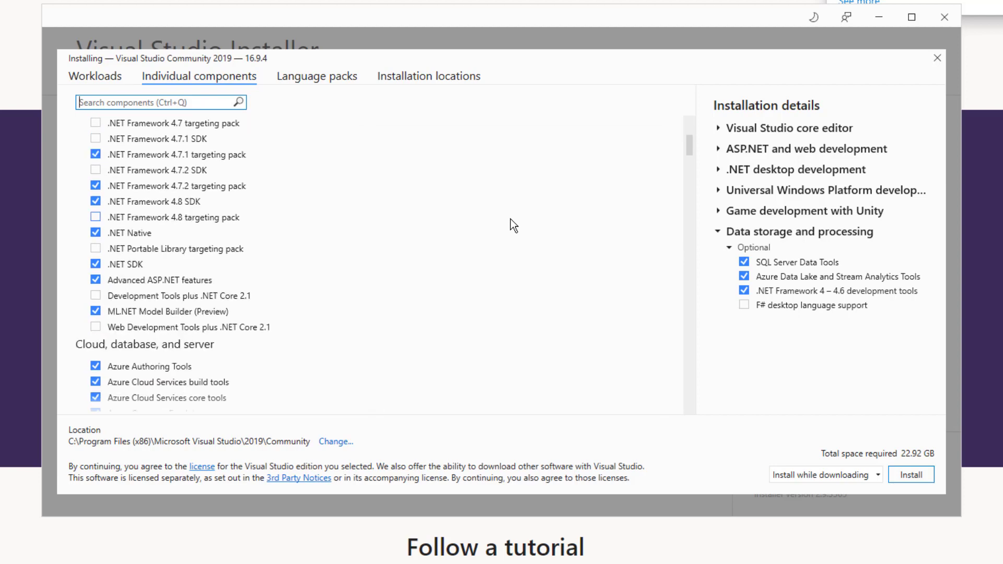
scroll(510, 218, down, 4)
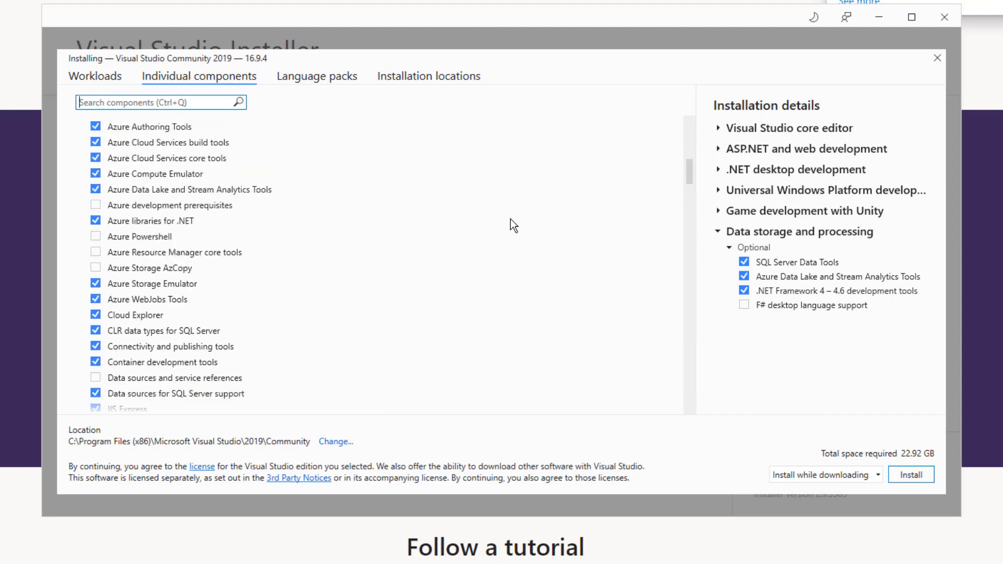
scroll(510, 225, down, 4)
scroll(511, 220, down, 20)
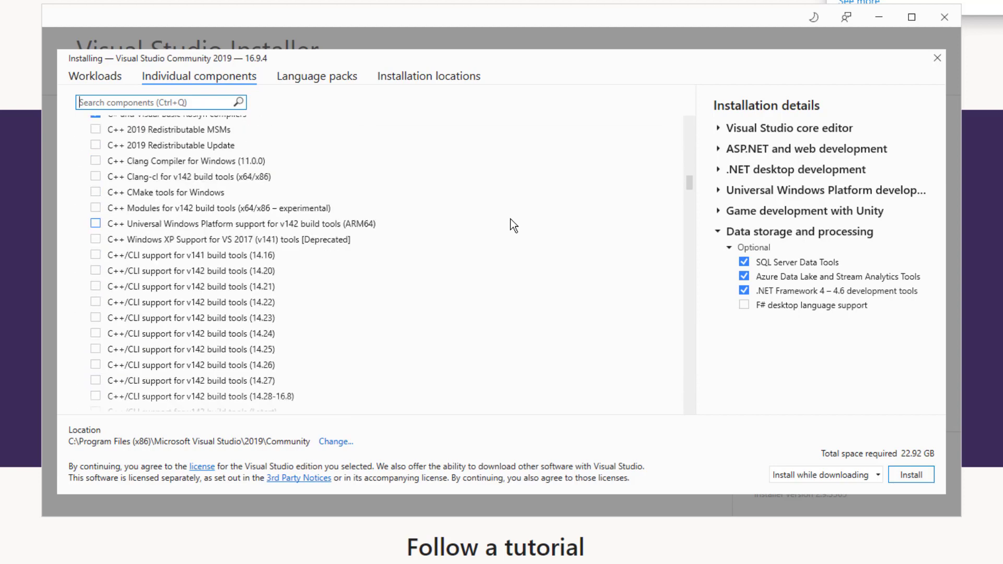
scroll(510, 226, up, 5)
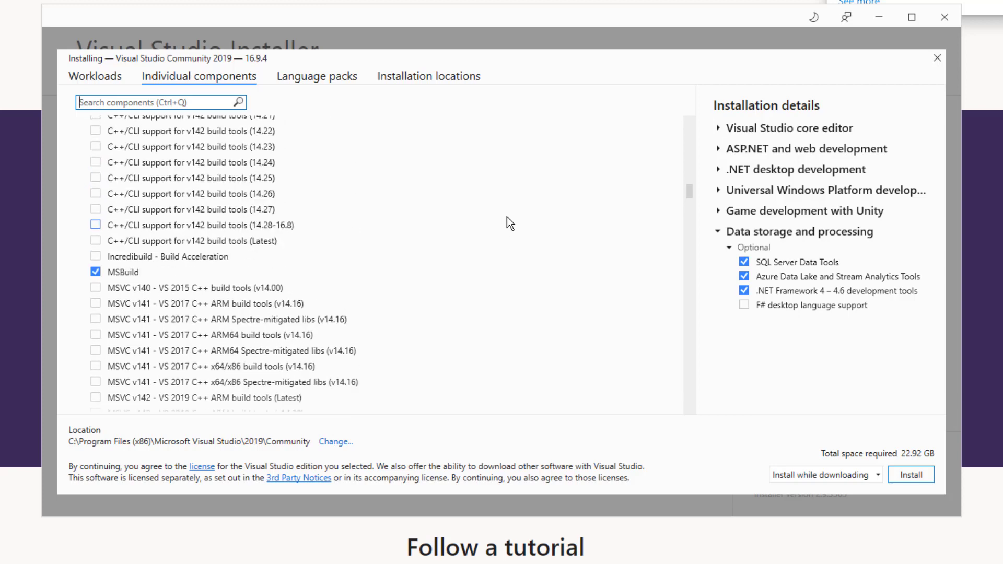
Step: Review the language packs and installation locations, and start installing Visual Studio Community 2019 with the selected workloads
click(315, 77)
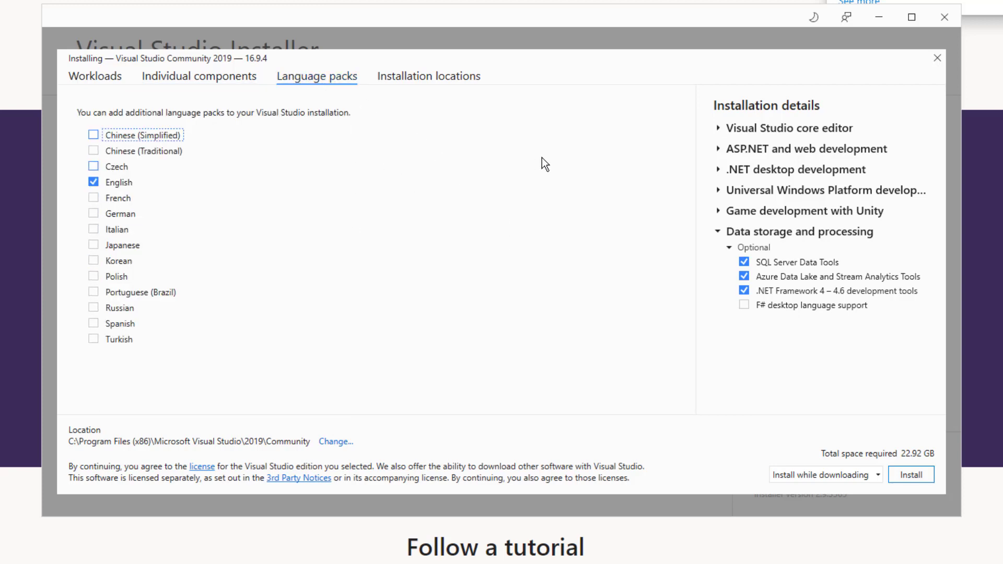
click(423, 76)
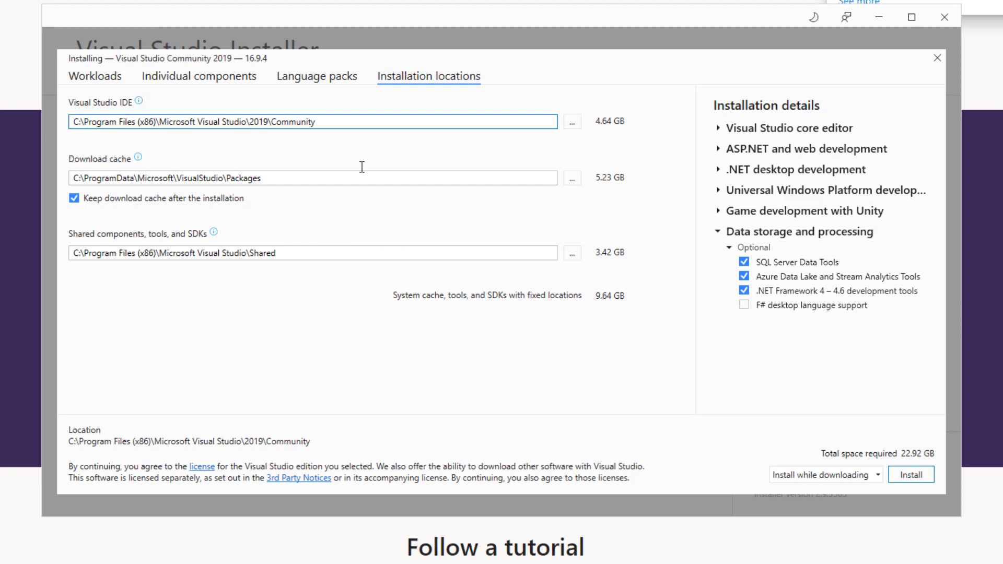
click(331, 76)
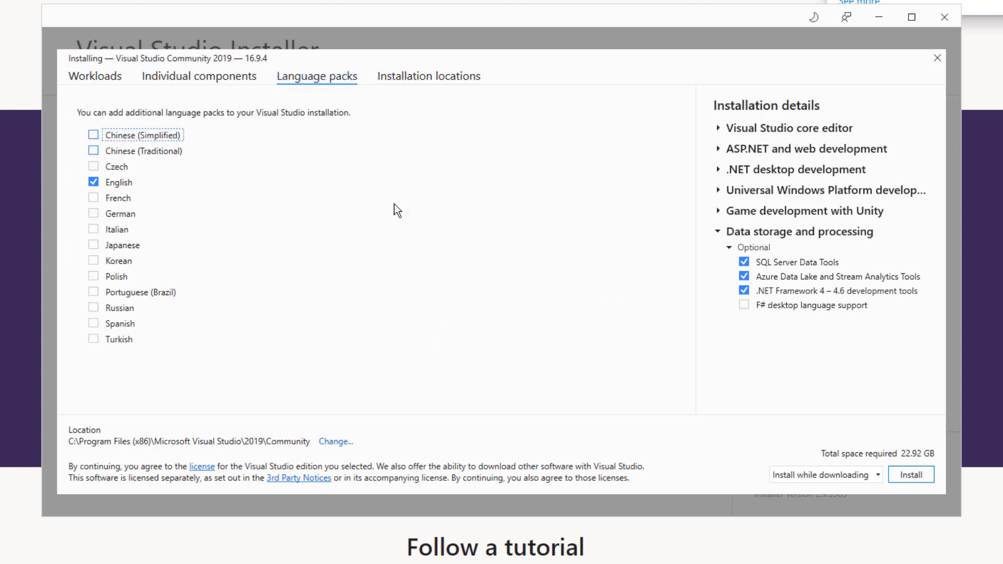
click(209, 79)
click(97, 80)
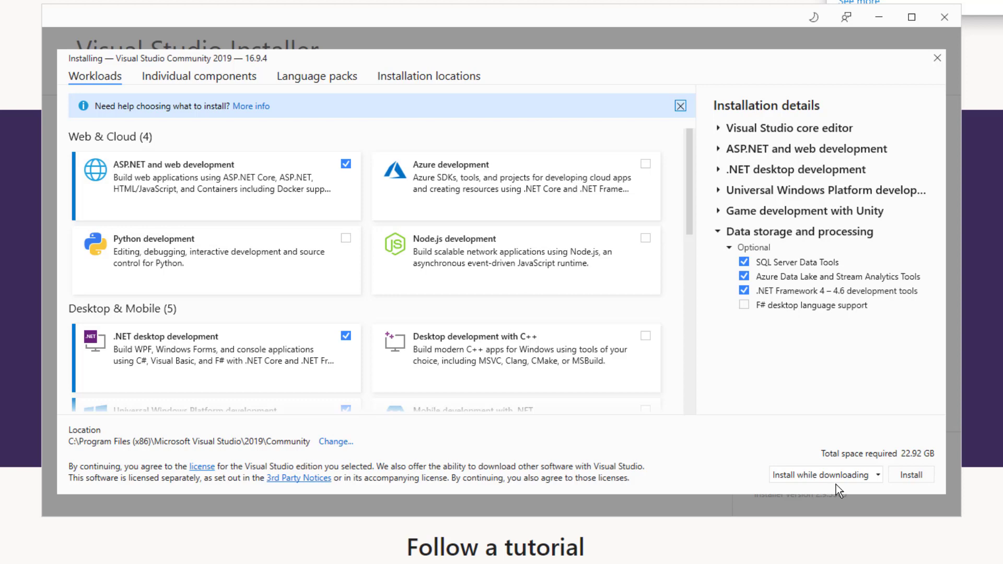
click(914, 476)
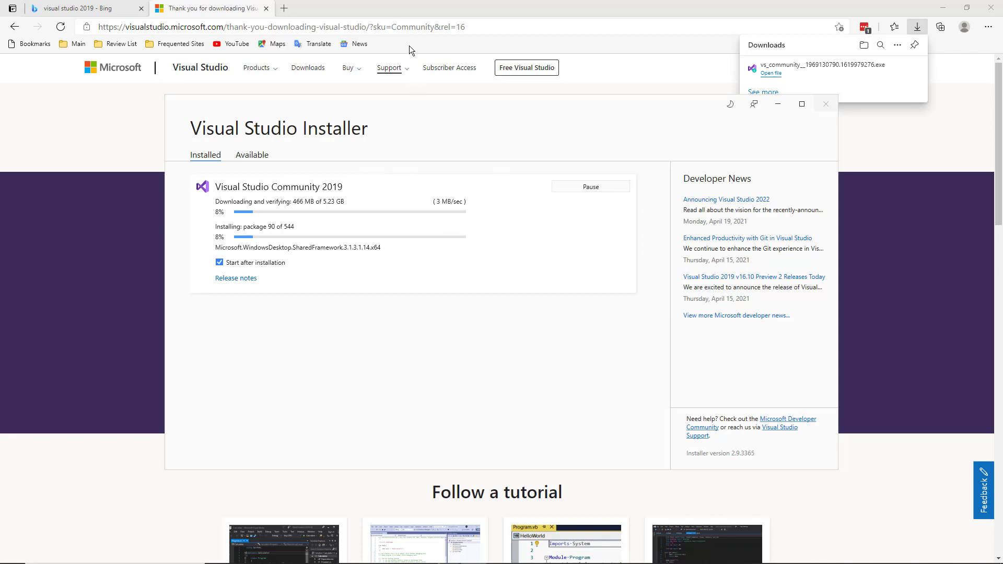
Step: Switch to the Edge browser, search the web for visual studio 2019 requirements and open the Microsoft Docs system requirements page
click(375, 3)
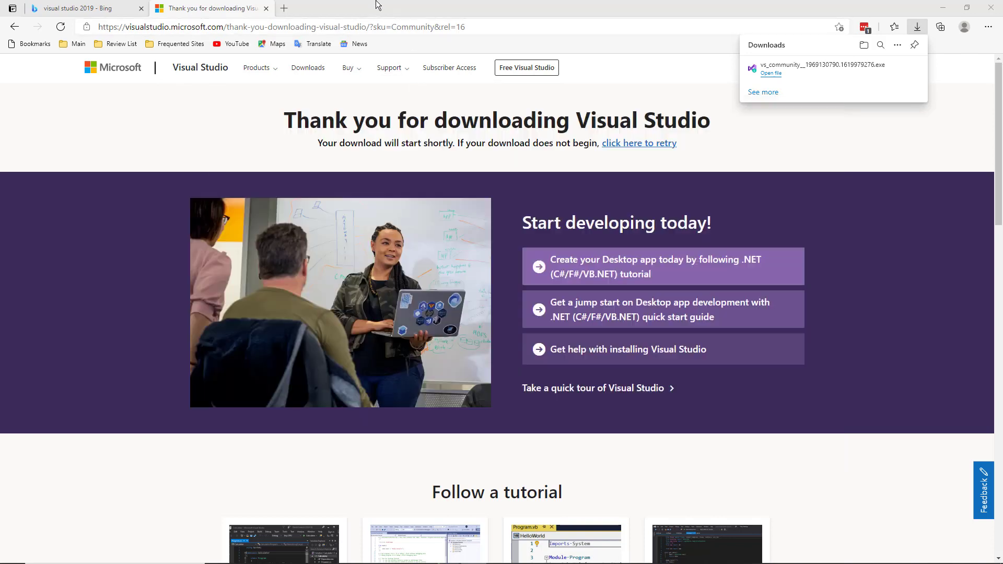
click(284, 8)
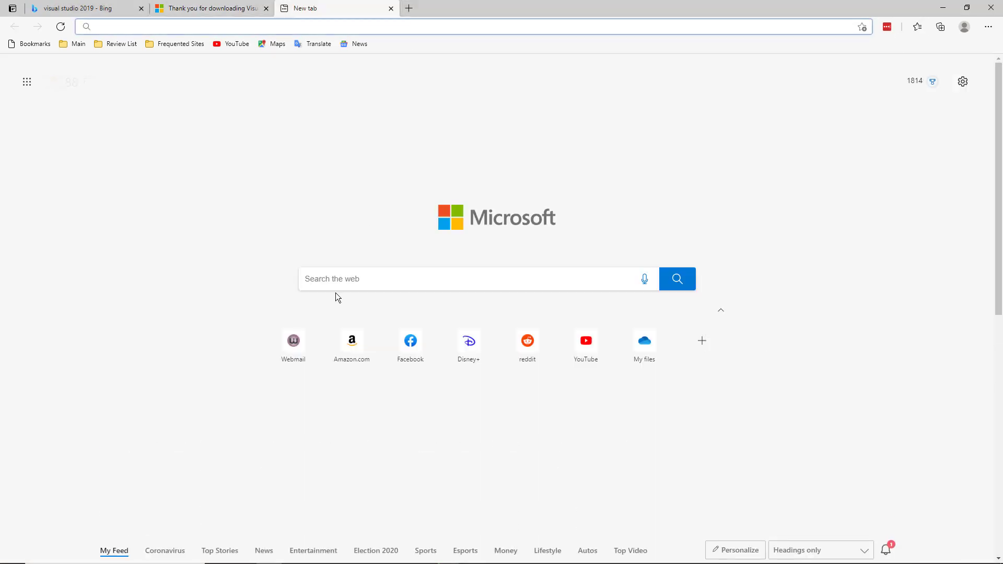
click(382, 271)
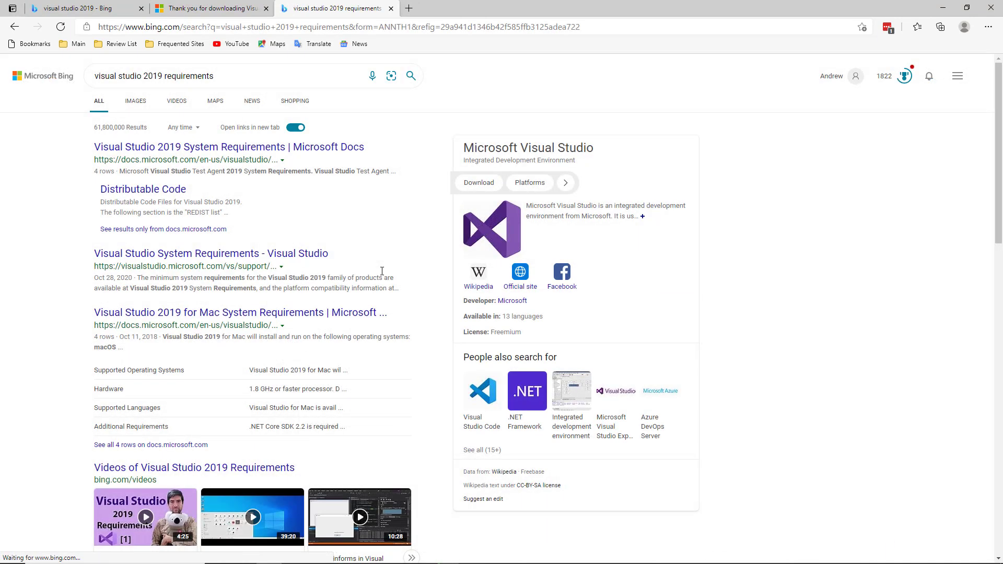
click(249, 151)
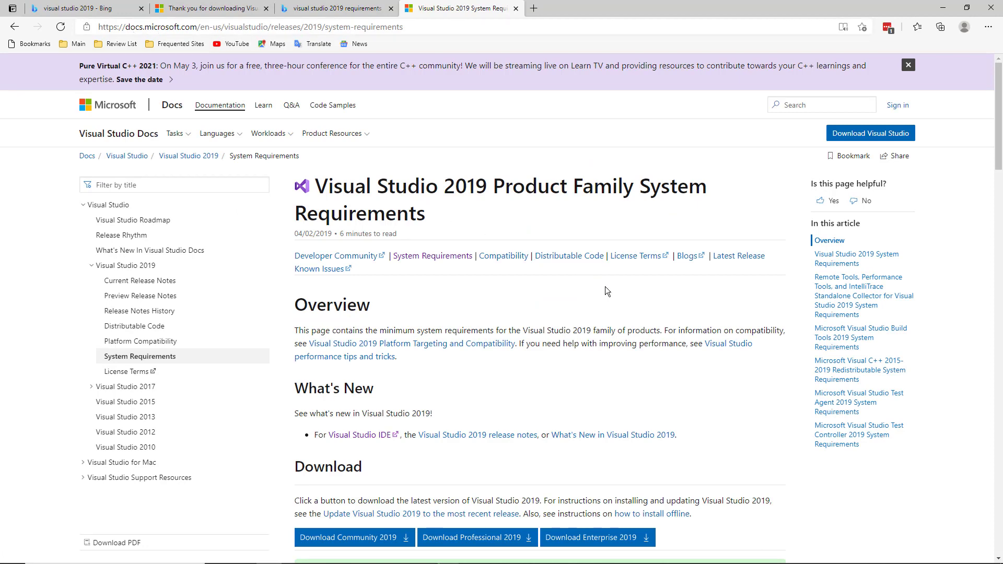
Step: Read the supported operating systems, hardware, languages and additional requirements for Visual Studio 2019
scroll(606, 287, down, 4)
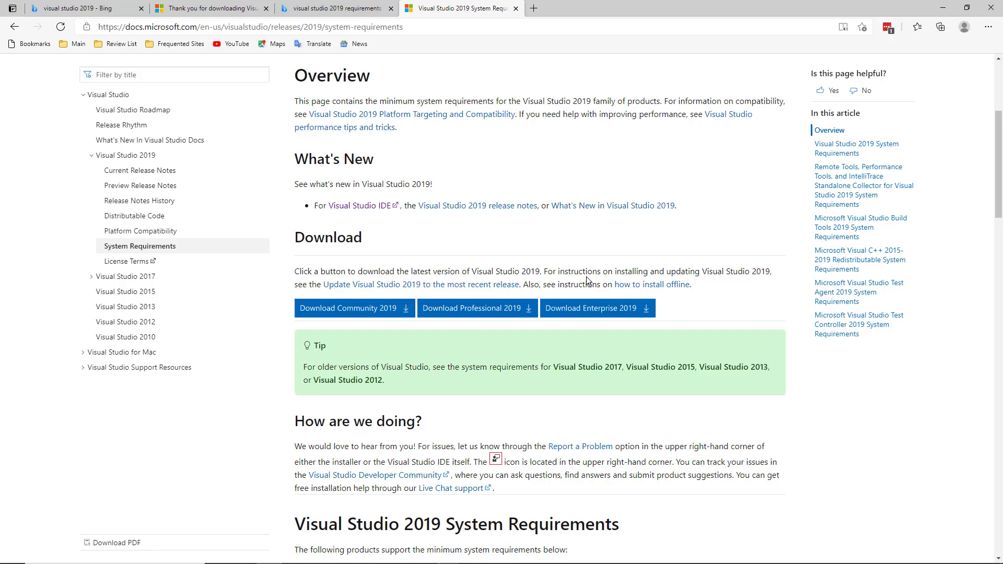
scroll(588, 282, down, 5)
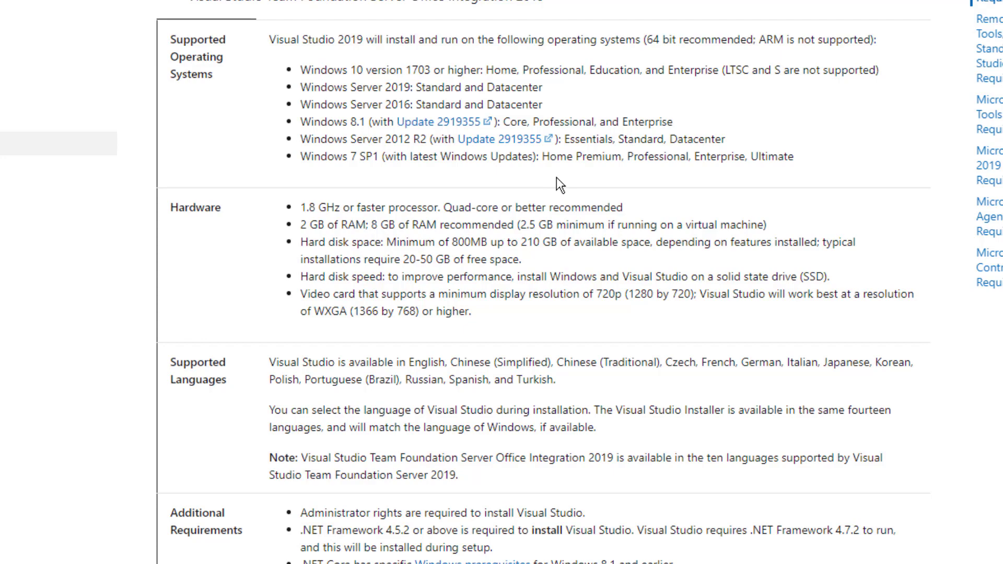
scroll(557, 178, down, 4)
scroll(556, 177, down, 4)
scroll(557, 177, up, 2)
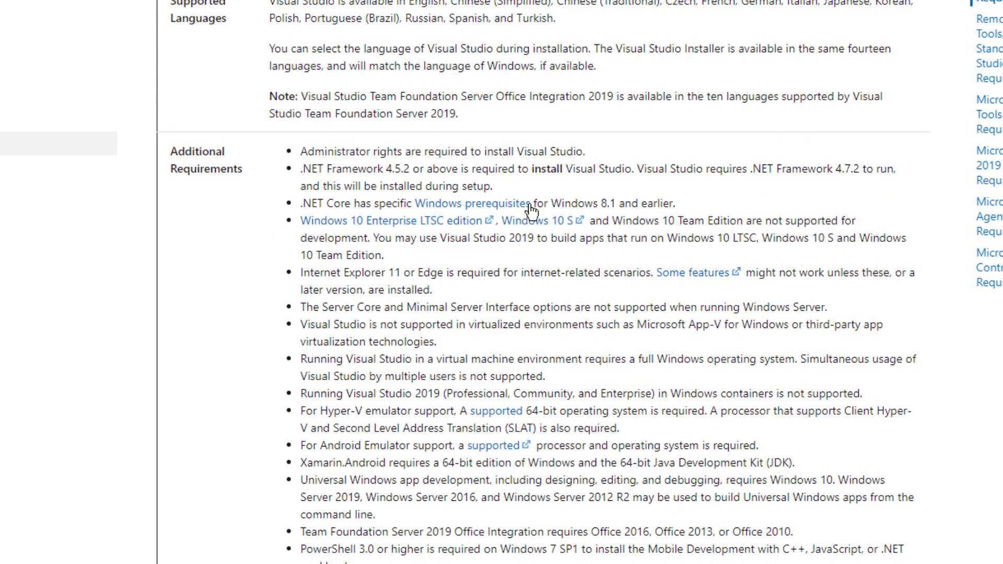
scroll(531, 211, up, 8)
scroll(531, 216, up, 1)
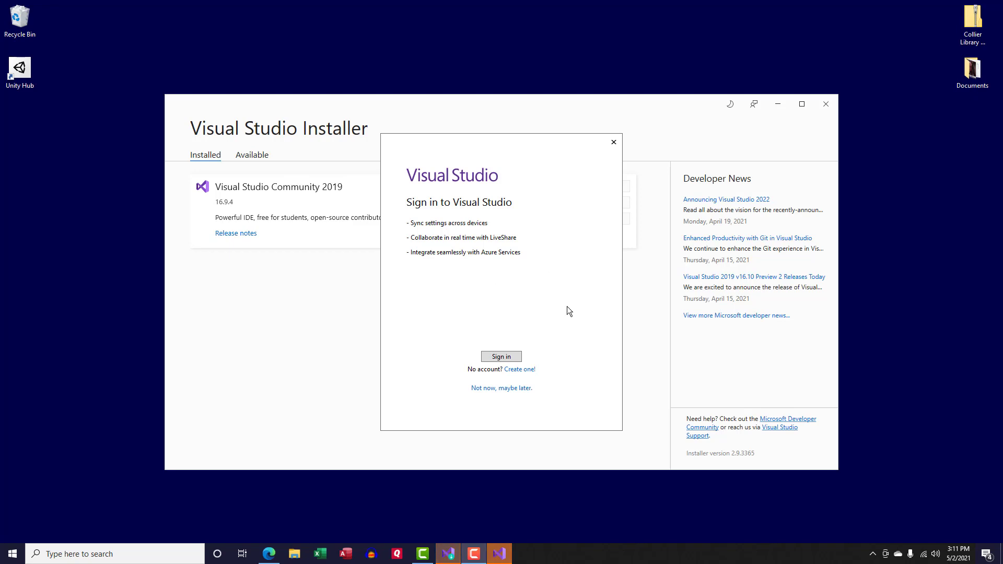
Step: Skip signing in and start Visual Studio with Visual C# development settings and the Dark color theme
click(498, 389)
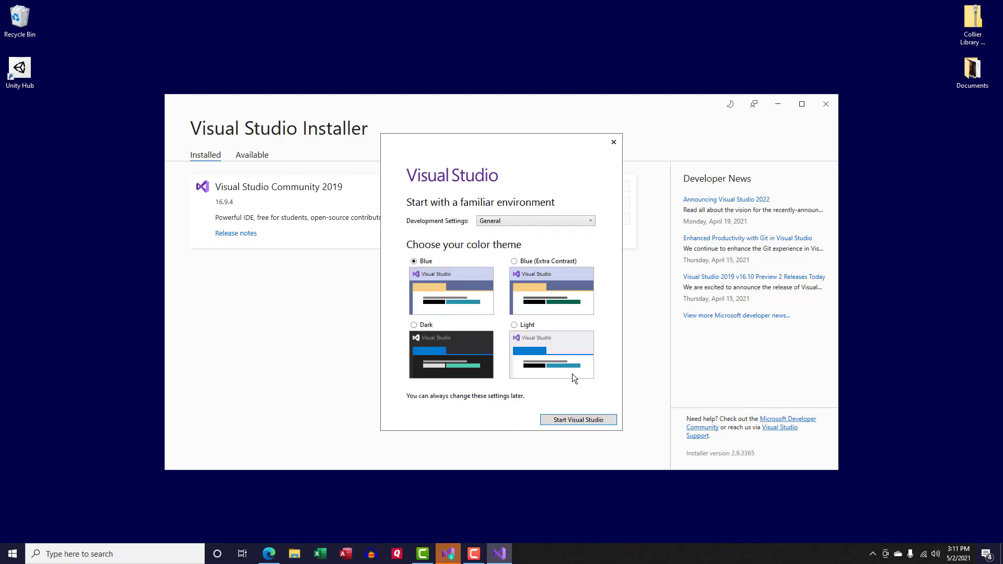
click(548, 223)
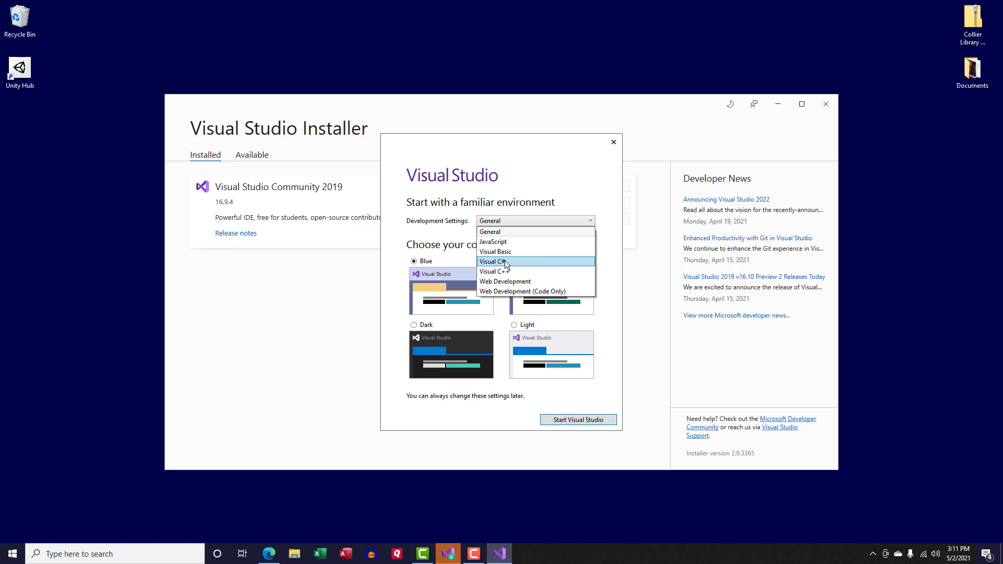
click(528, 265)
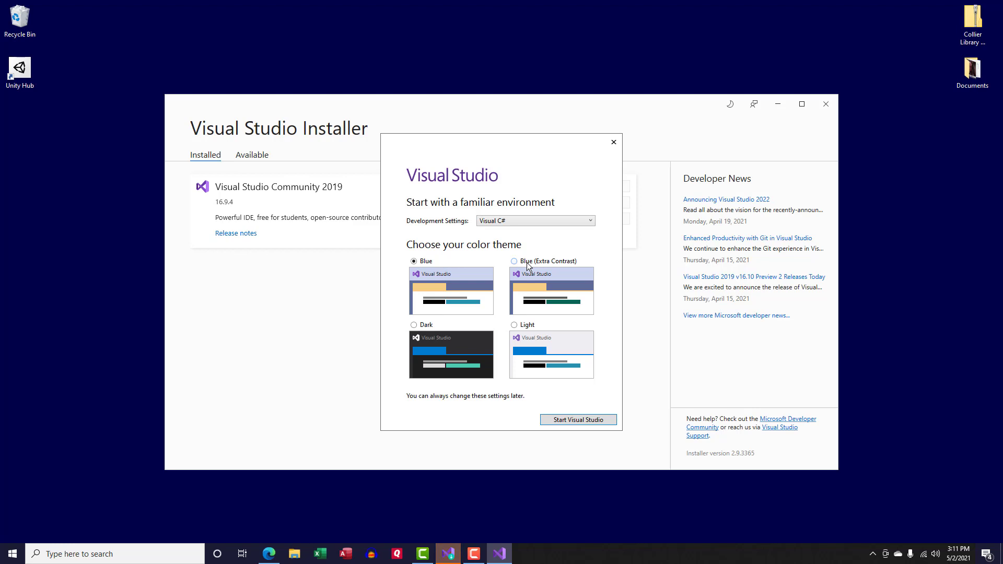
click(422, 325)
click(579, 422)
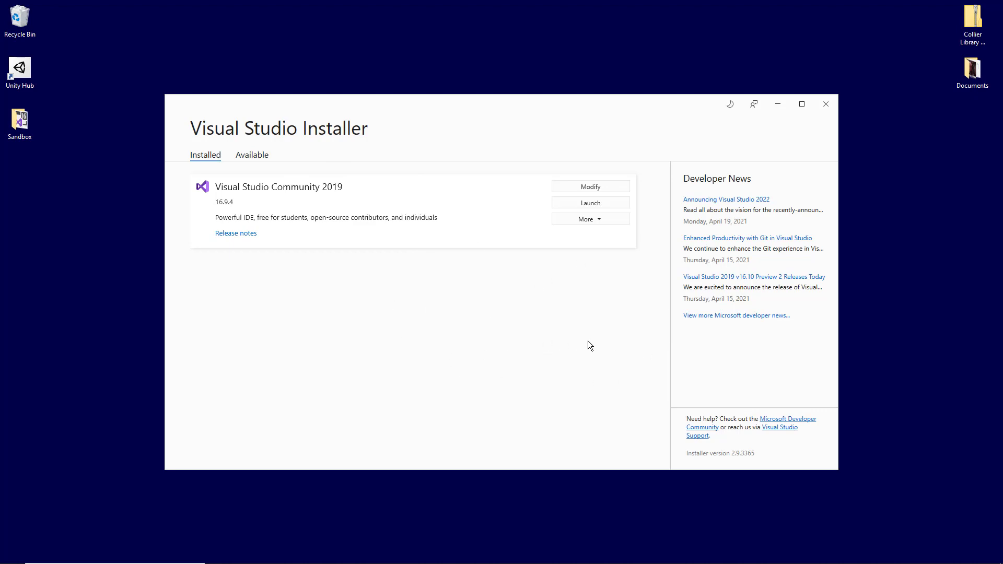
Step: Reopen Visual Studio Installer from the installed programs and review the workloads for modifying Visual Studio Community 2019
click(828, 105)
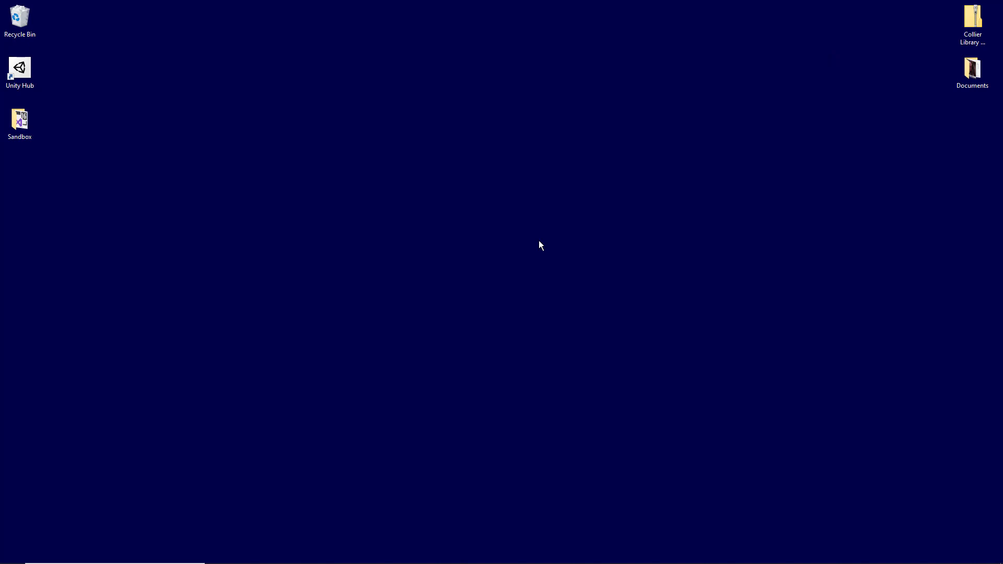
key(super)
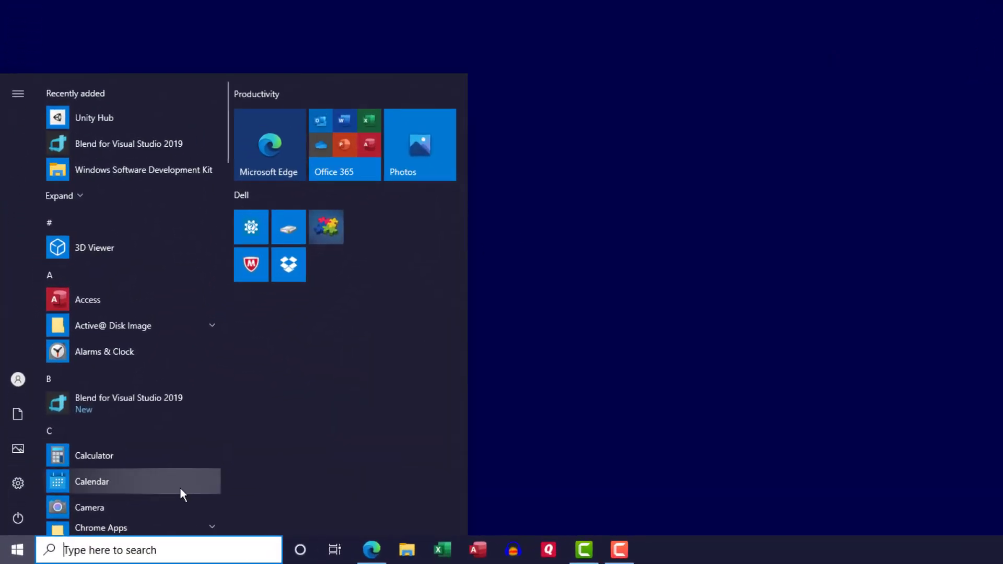
scroll(157, 372, down, 5)
scroll(148, 349, up, 5)
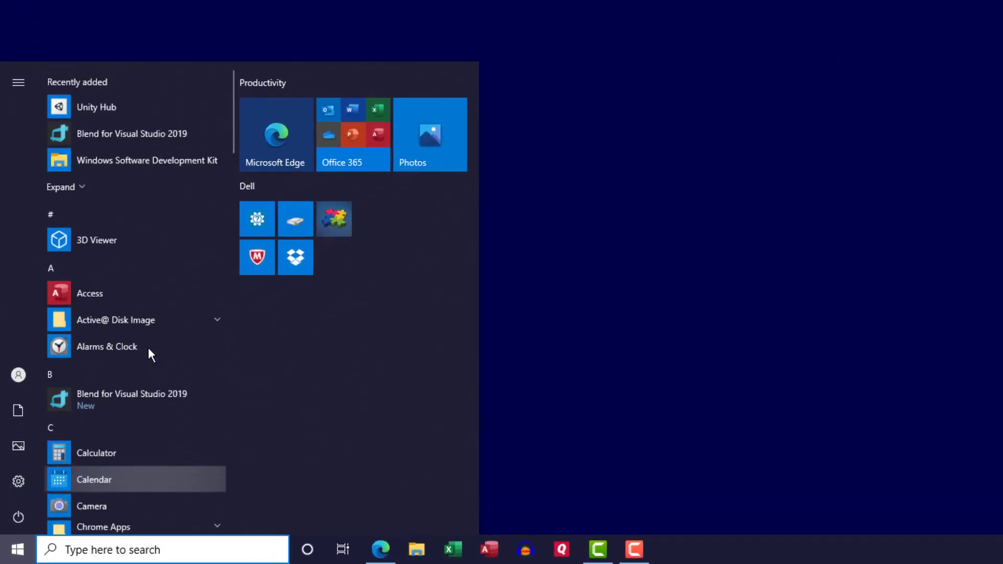
scroll(149, 320, down, 15)
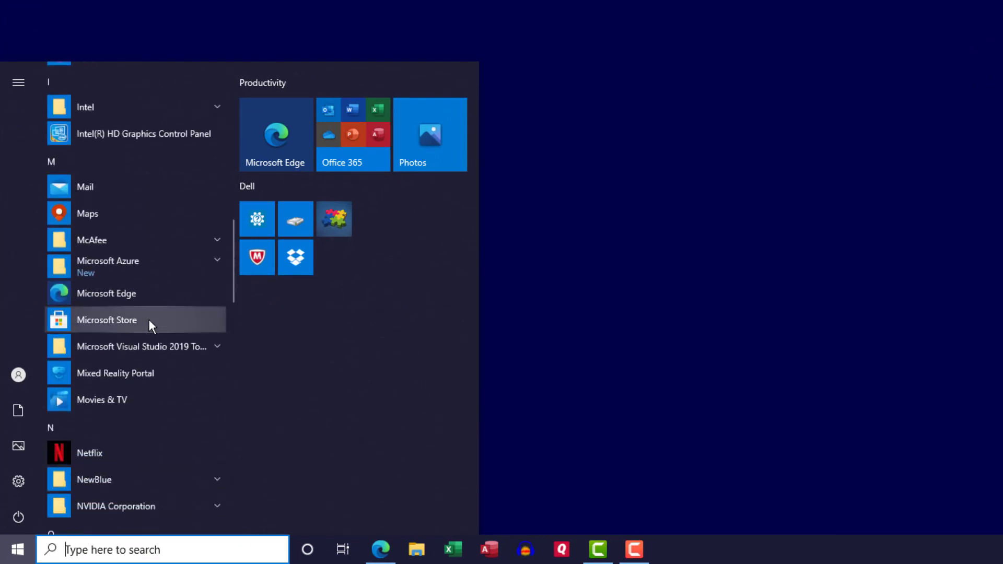
scroll(150, 322, down, 2)
scroll(149, 321, down, 10)
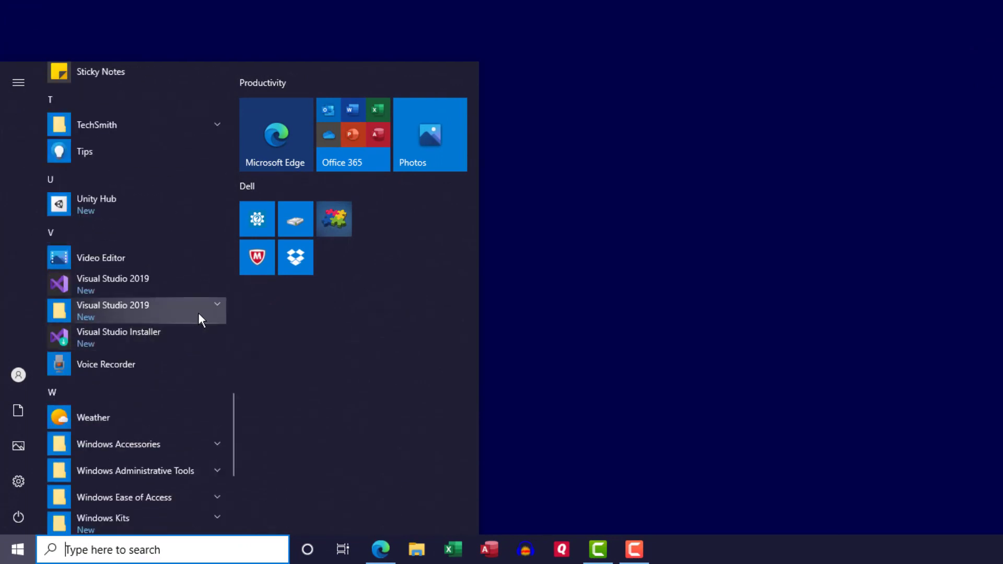
click(130, 337)
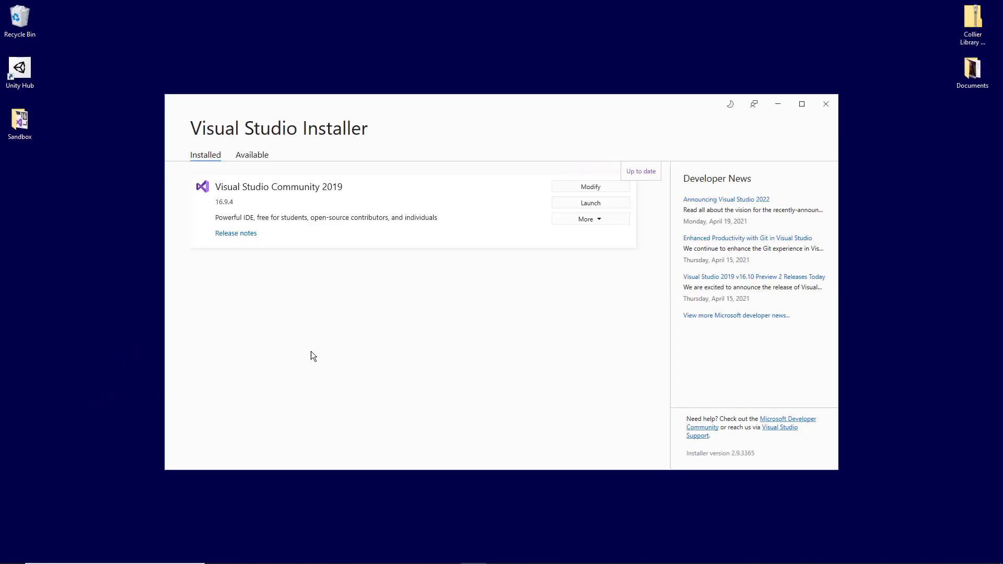
click(609, 188)
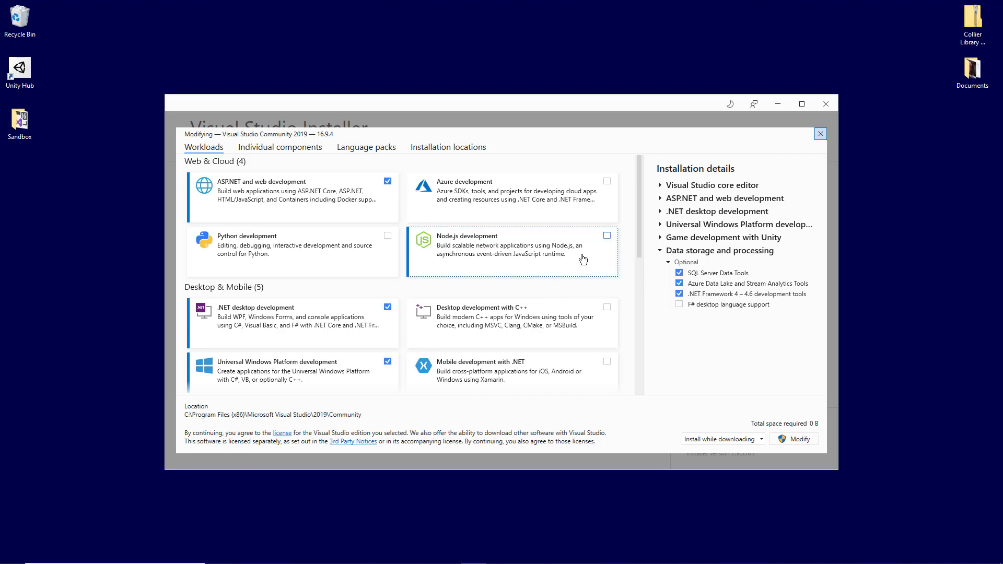
scroll(548, 277, down, 3)
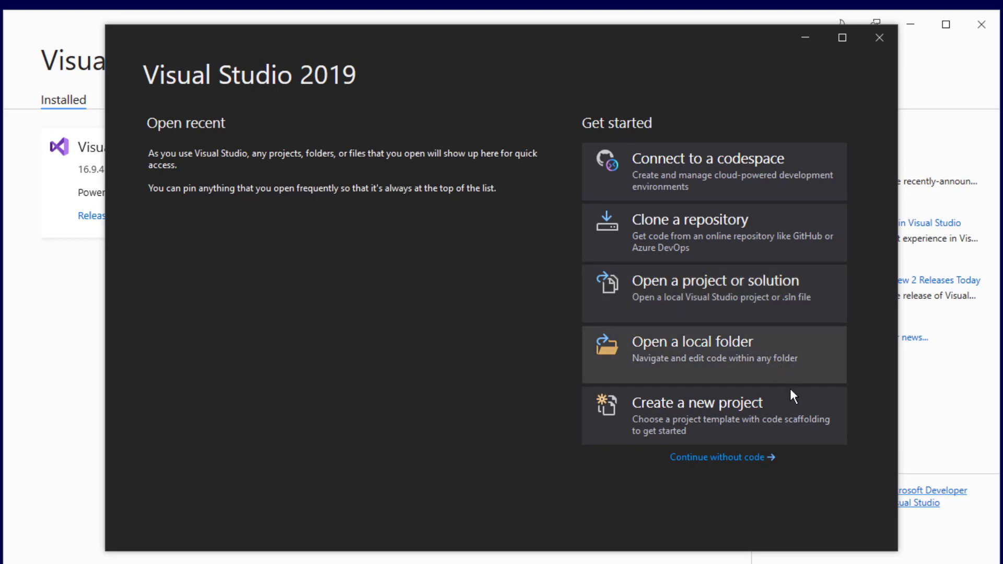
Step: Begin a new project and filter its templates by C# language, Windows platform and Desktop project type
click(709, 413)
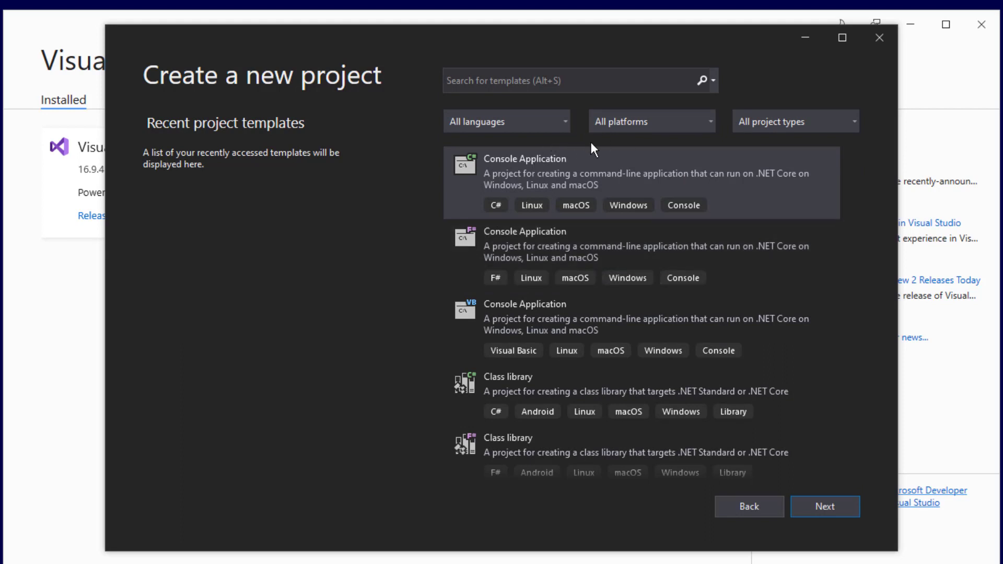
click(526, 122)
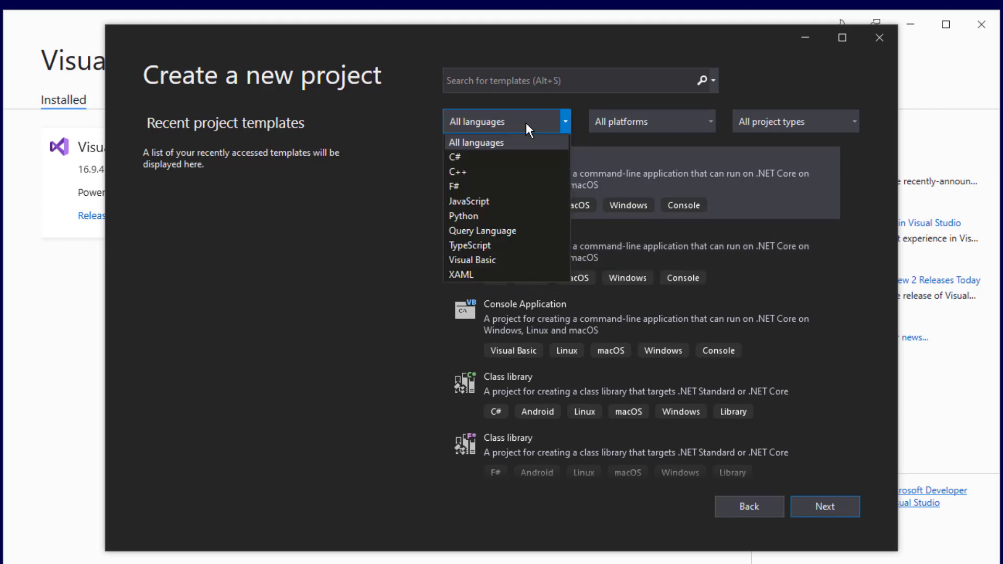
click(514, 156)
click(692, 122)
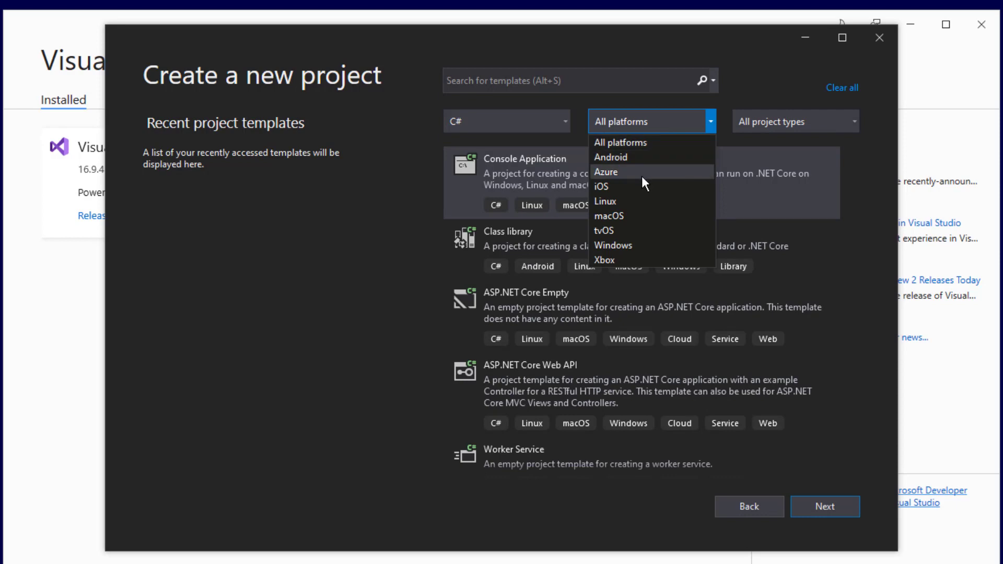
click(641, 244)
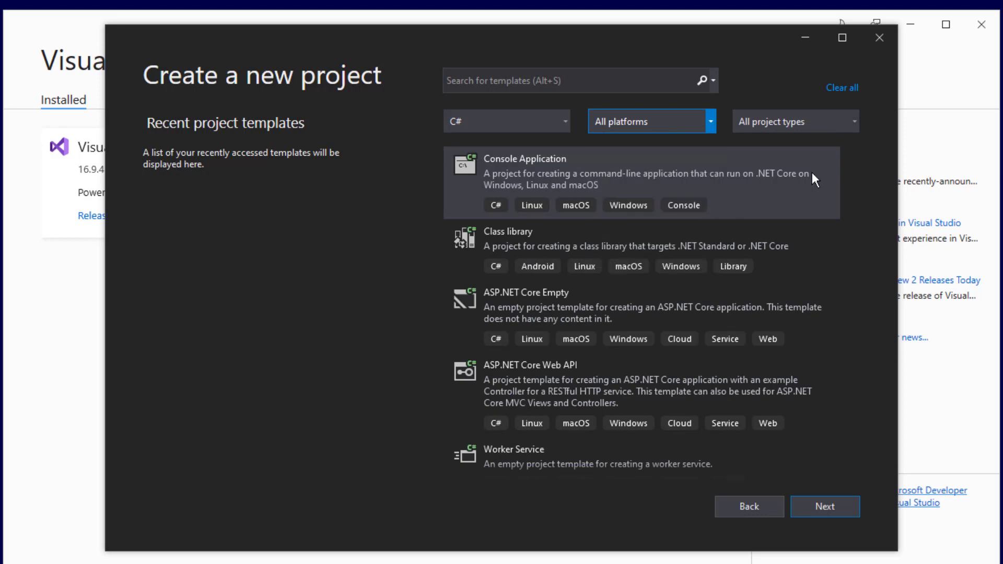
click(835, 124)
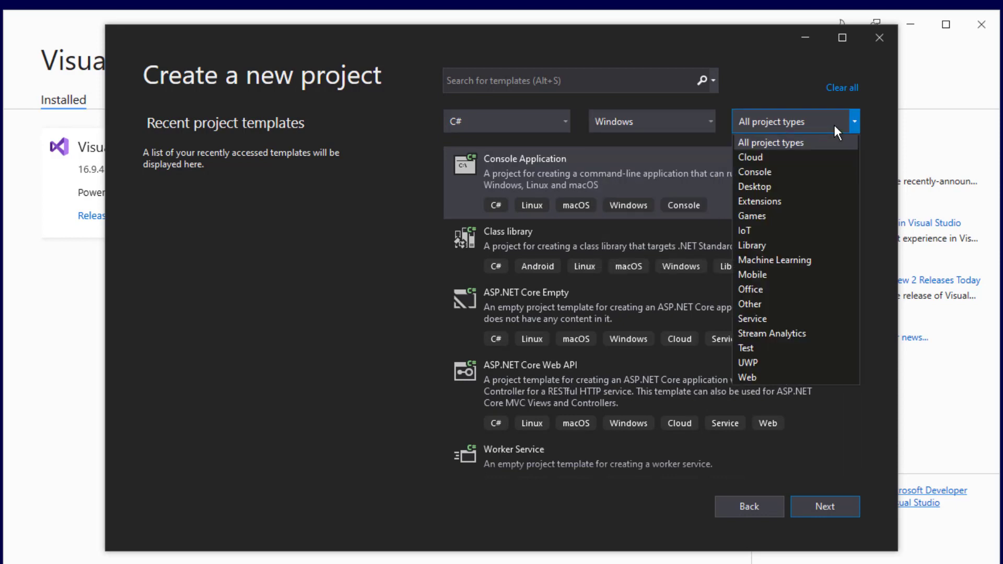
click(773, 191)
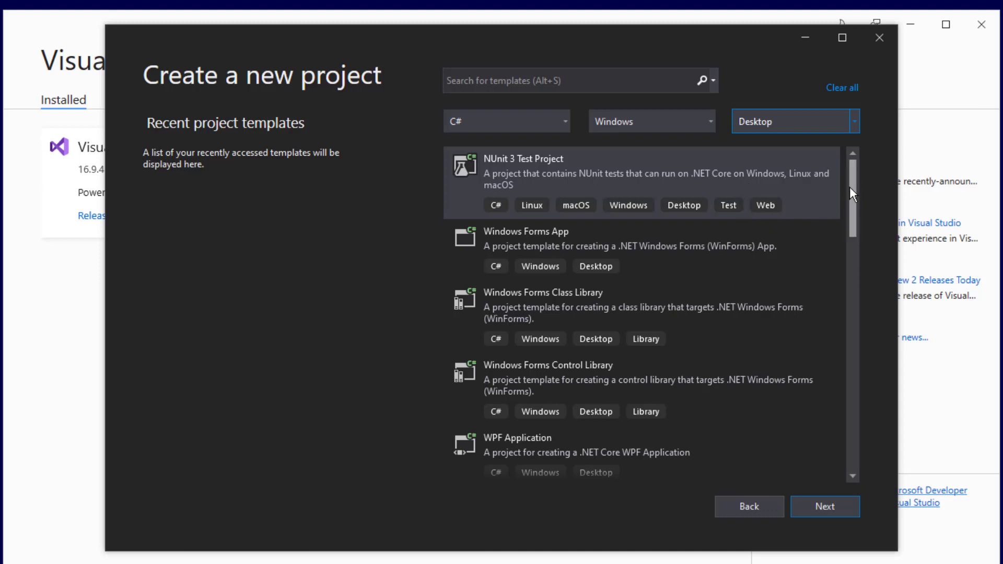
Step: Browse the desktop templates, search for console and select the C# Console Application template
mouse_move(851, 186)
mouse_down()
mouse_move(869, 404)
mouse_move(859, 177)
mouse_up()
scroll(773, 246, down, 10)
scroll(766, 241, up, 1)
scroll(704, 230, up, 9)
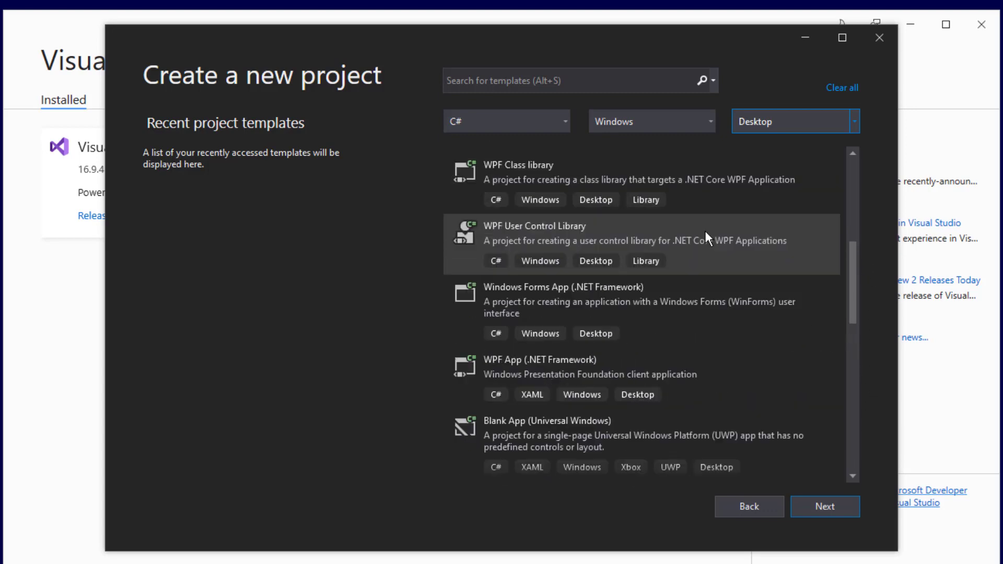
click(543, 83)
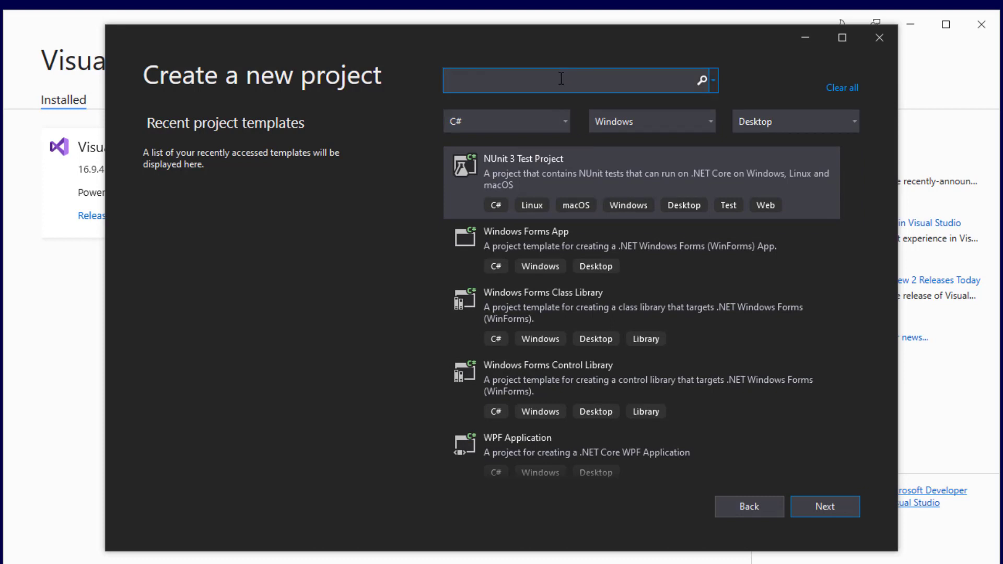
text(console)
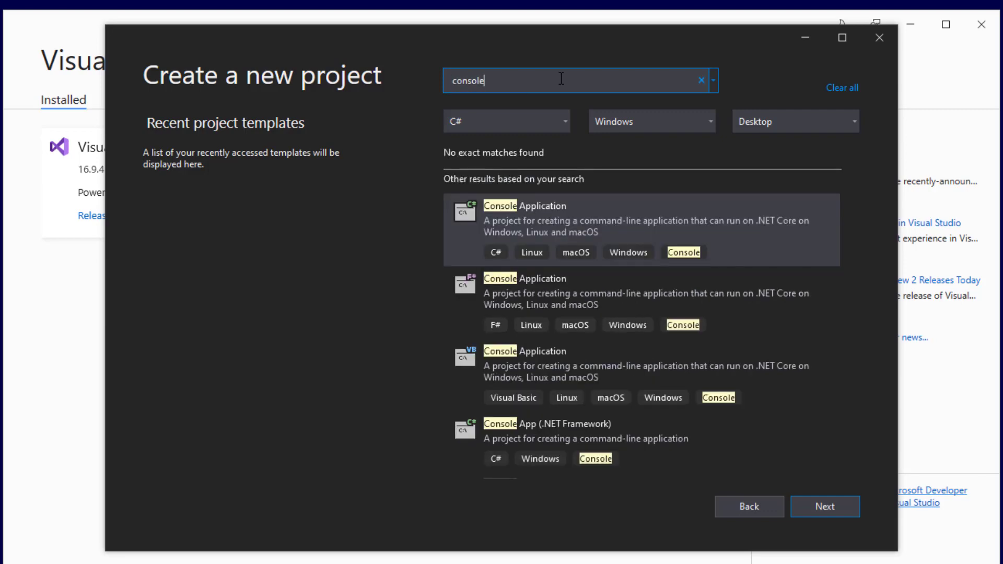
click(650, 219)
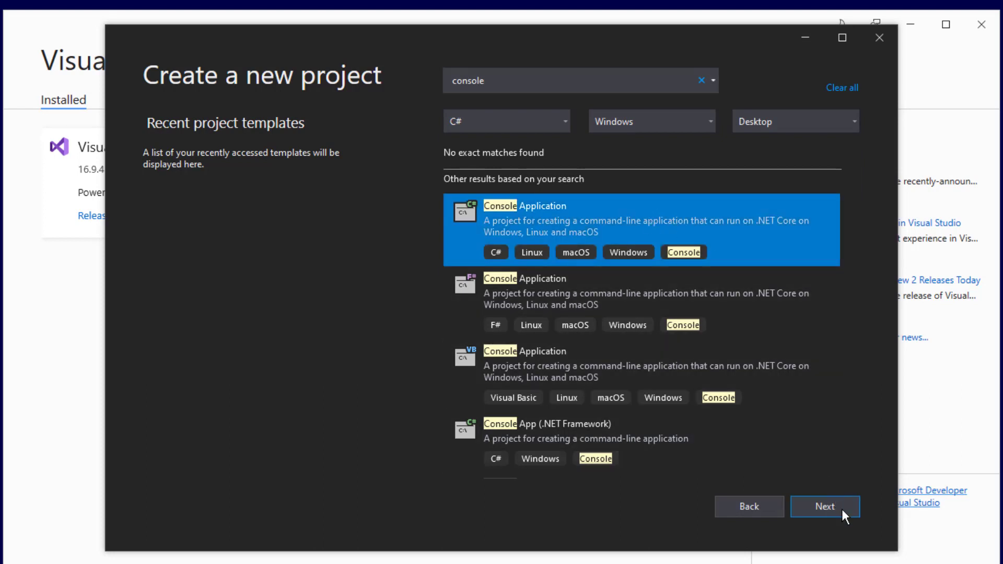
Step: Name the new console project Sandbox and set its location to the Desktop folder
click(842, 509)
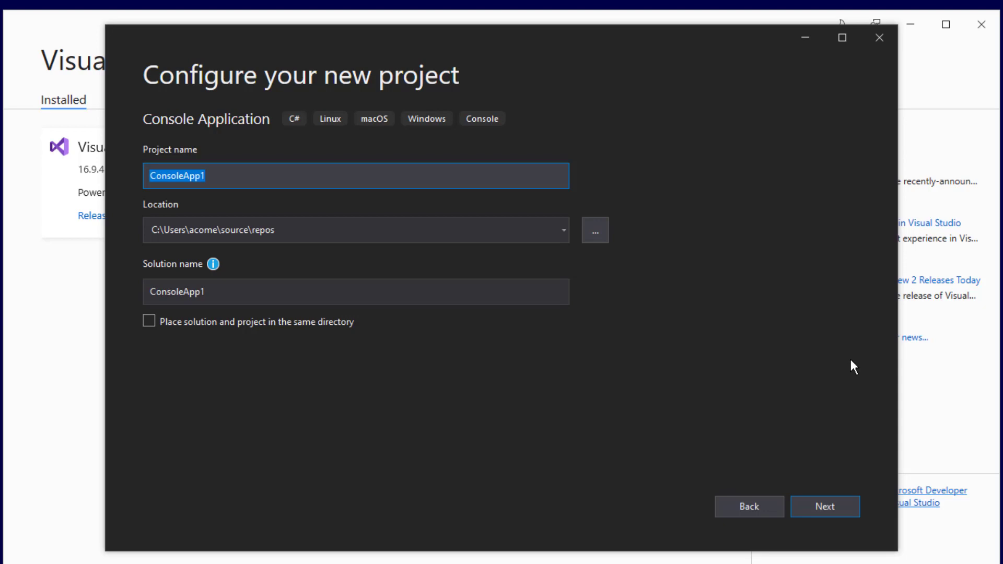
text(Sandbox)
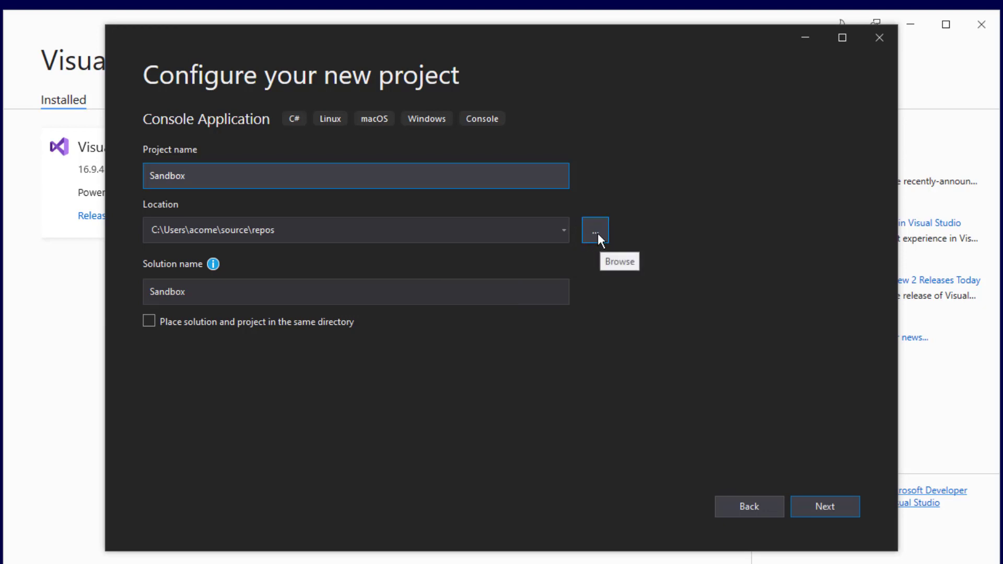
click(597, 234)
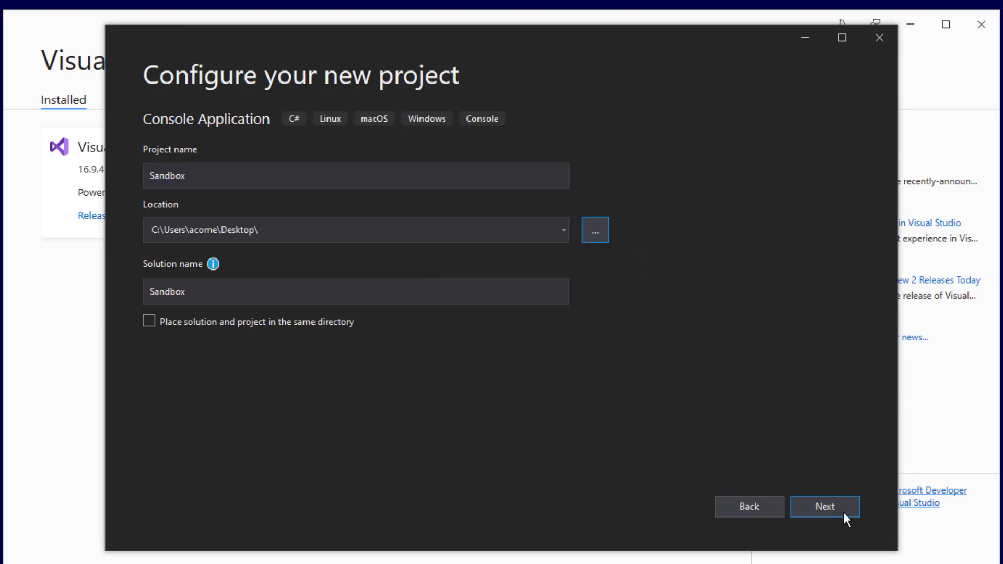
click(844, 512)
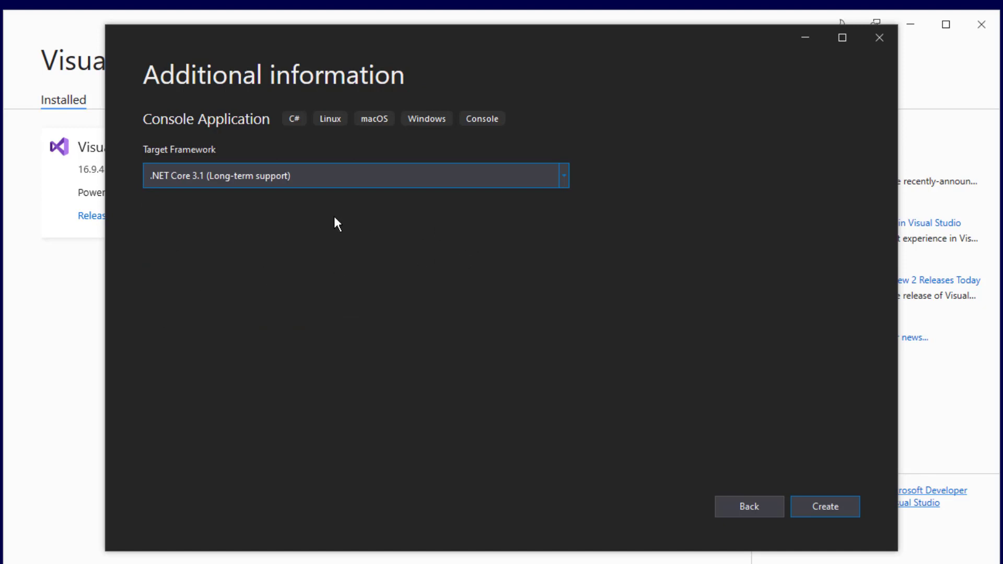
Step: Target the .NET 5.0 (Current) framework and create the project
click(440, 184)
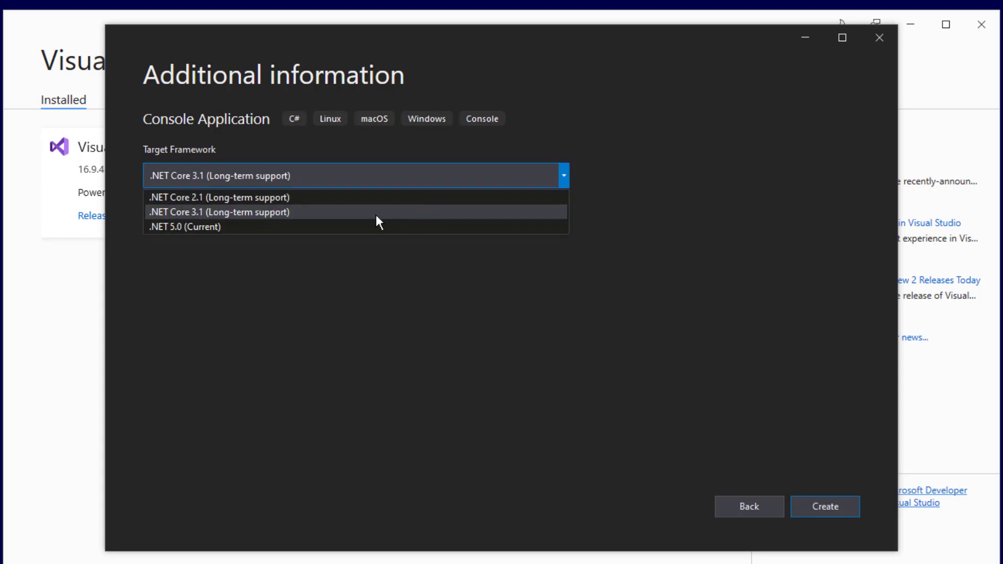
click(292, 224)
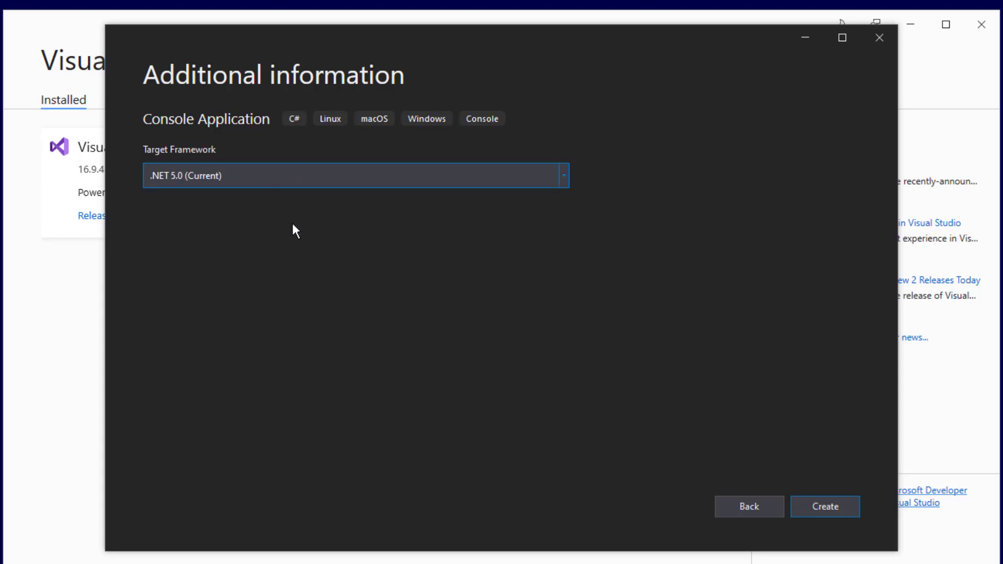
click(830, 508)
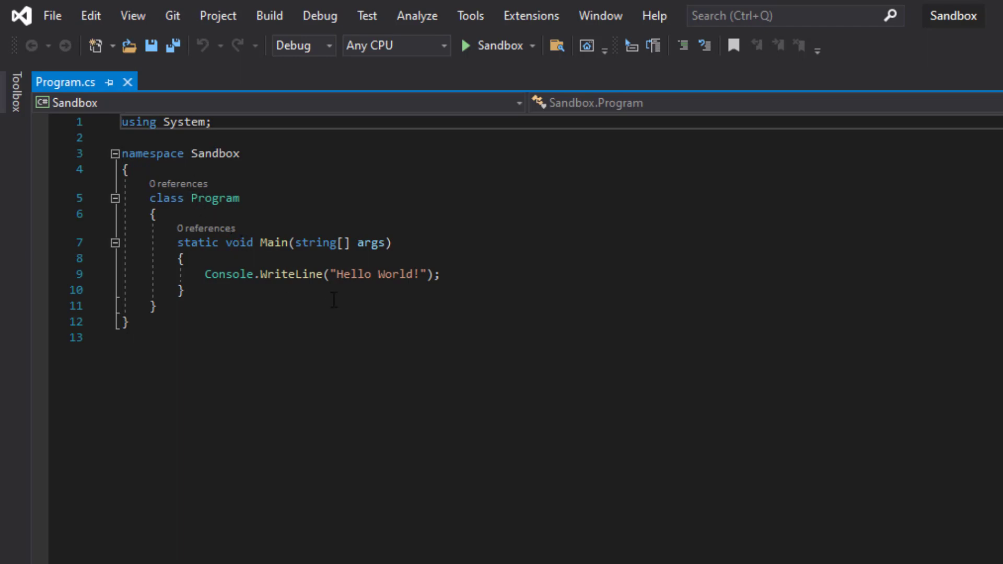
Step: Run the Sandbox program and dismiss its debug console
mouse_move(302, 246)
click(532, 45)
click(524, 69)
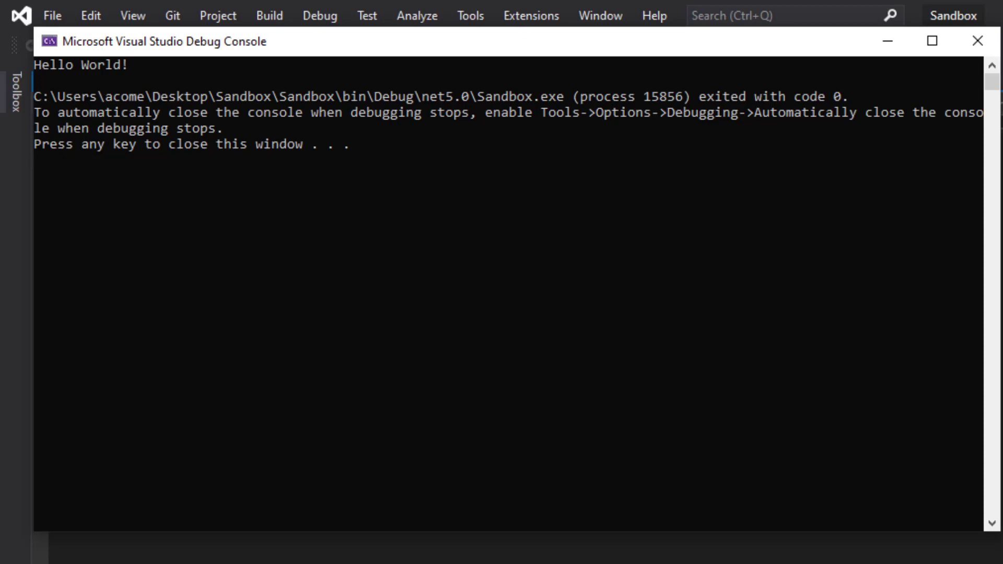
key(Return)
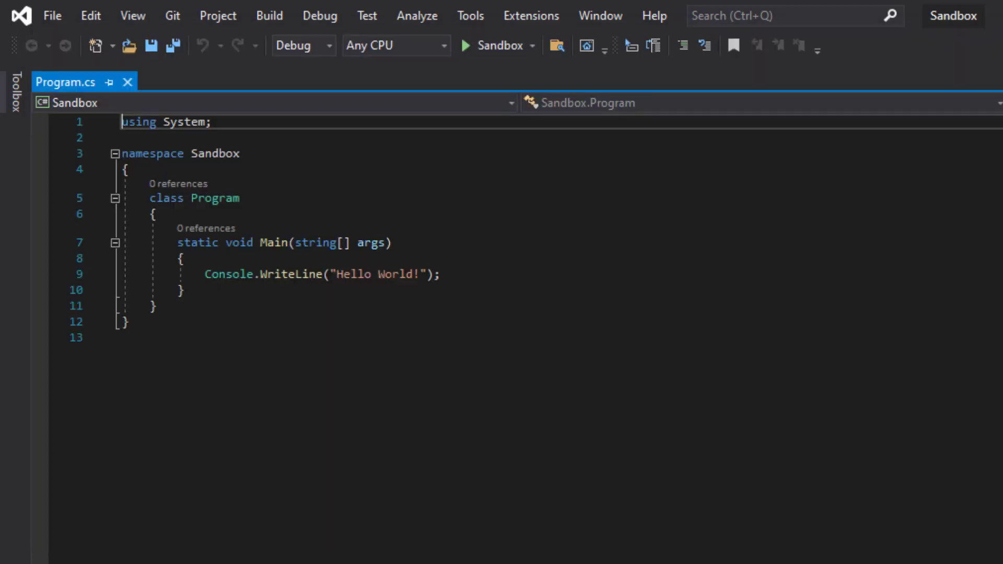
Step: Expand Dependencies and Program.cs in the Sandbox project tree and show all of the project's files
click(967, 291)
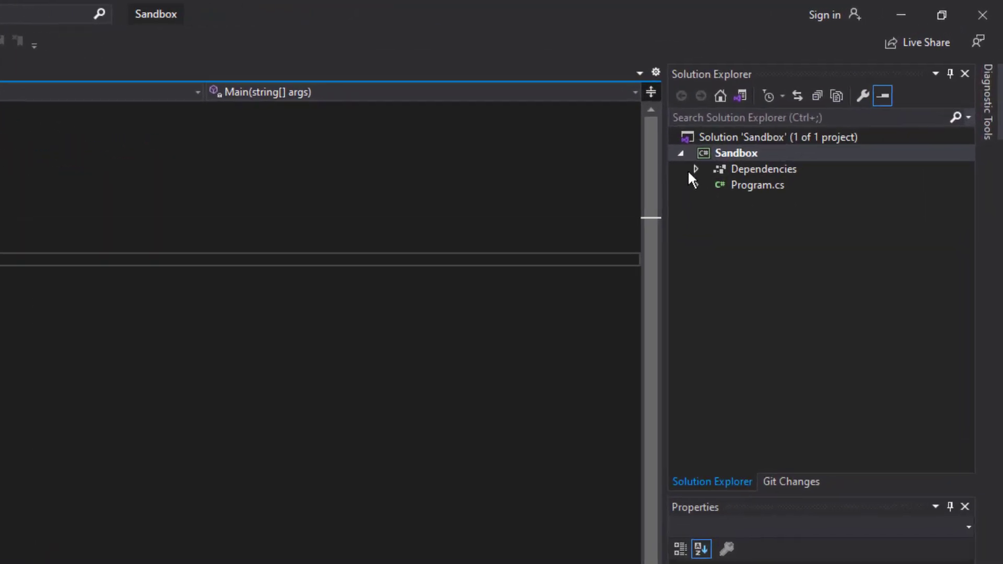
click(695, 169)
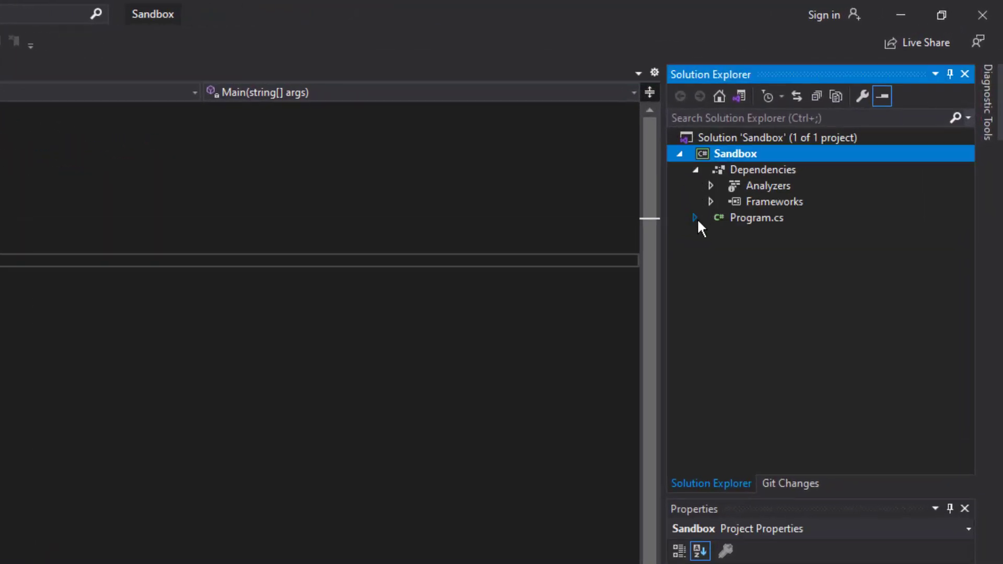
click(696, 218)
click(839, 95)
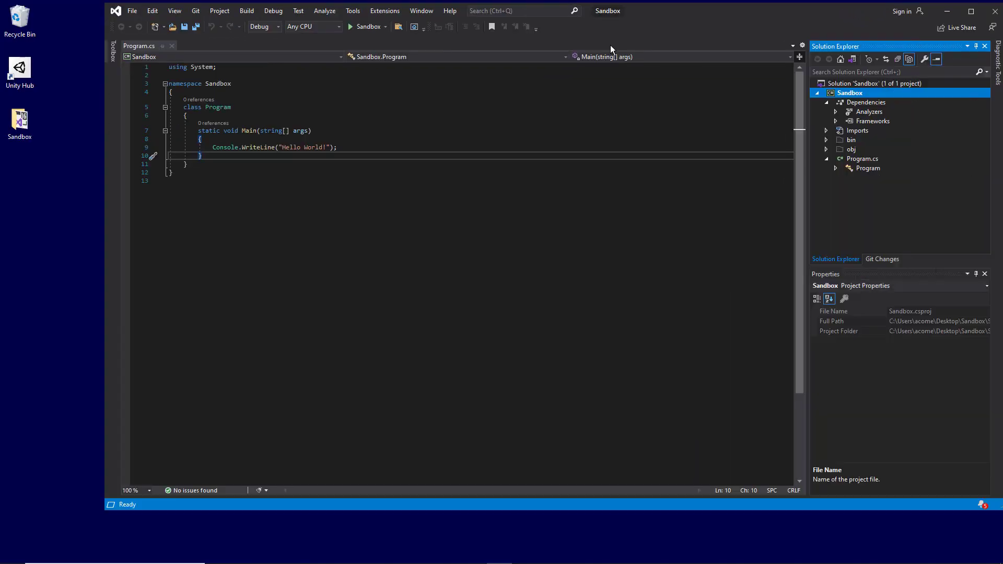
Step: Open the desktop's Sandbox folder in File Explorer, examine the files in its Sandbox project subfolder, and return to Visual Studio
drag(611, 45, 576, 36)
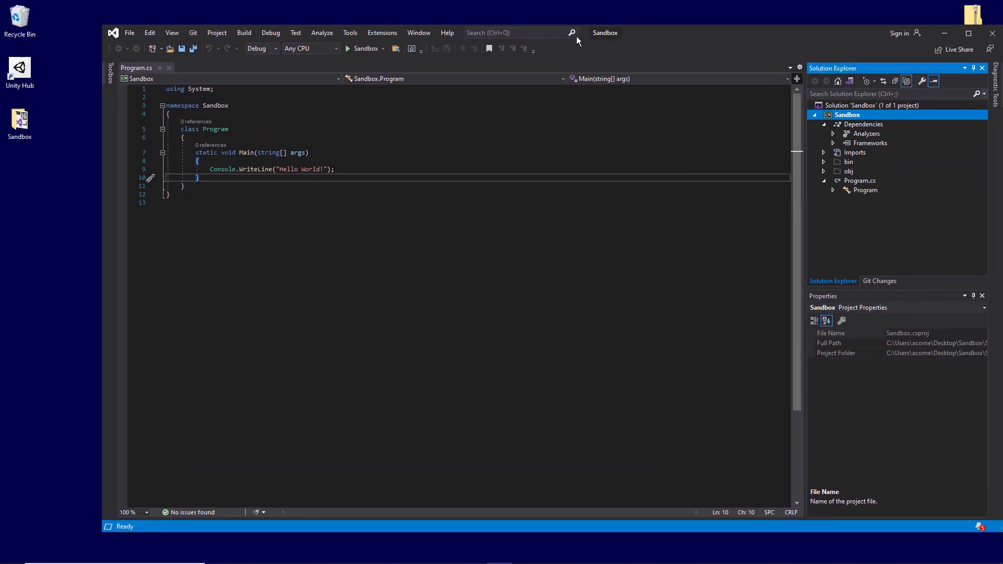
click(28, 135)
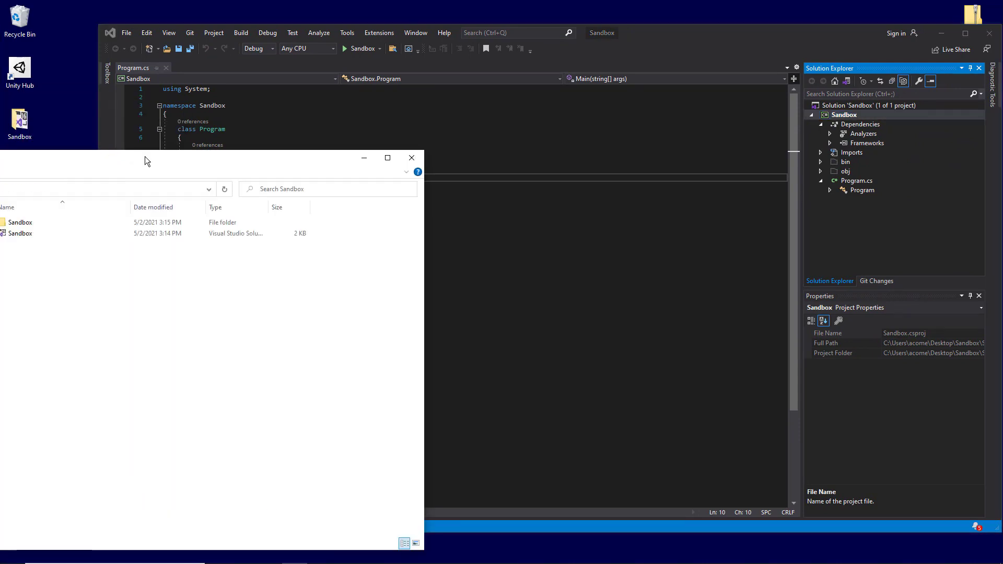
drag(143, 159, 491, 112)
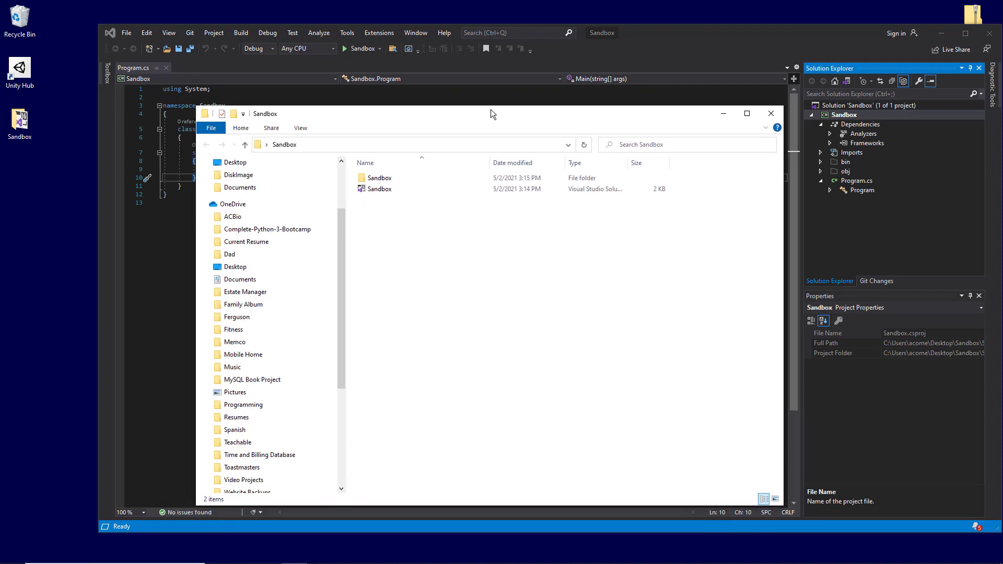
double_click(385, 178)
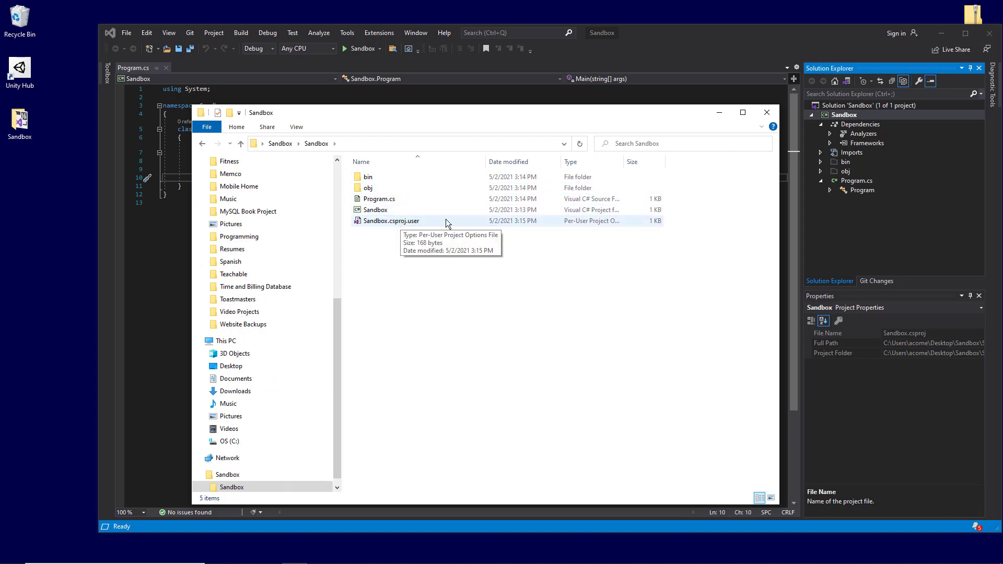
click(885, 219)
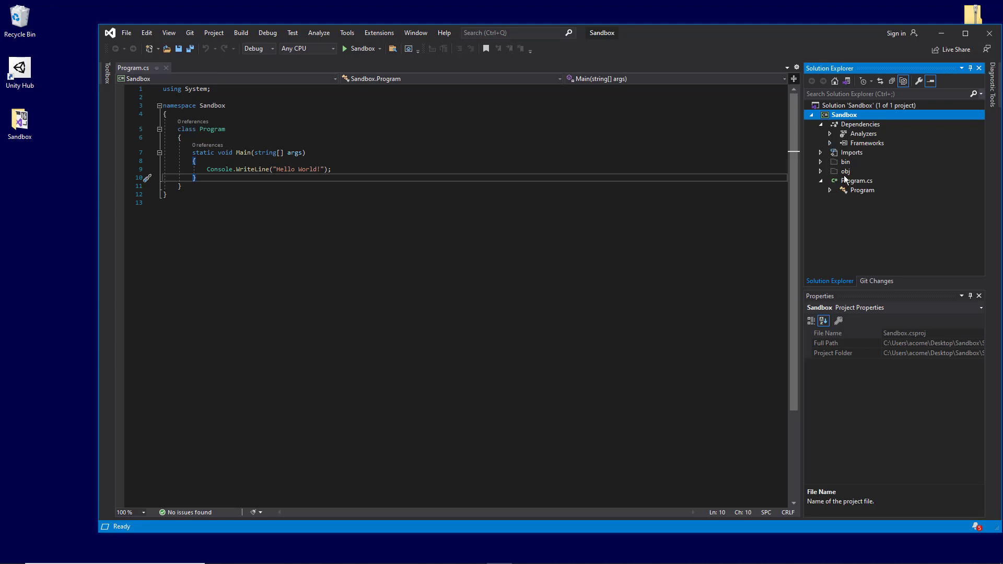
click(147, 32)
click(178, 34)
click(214, 33)
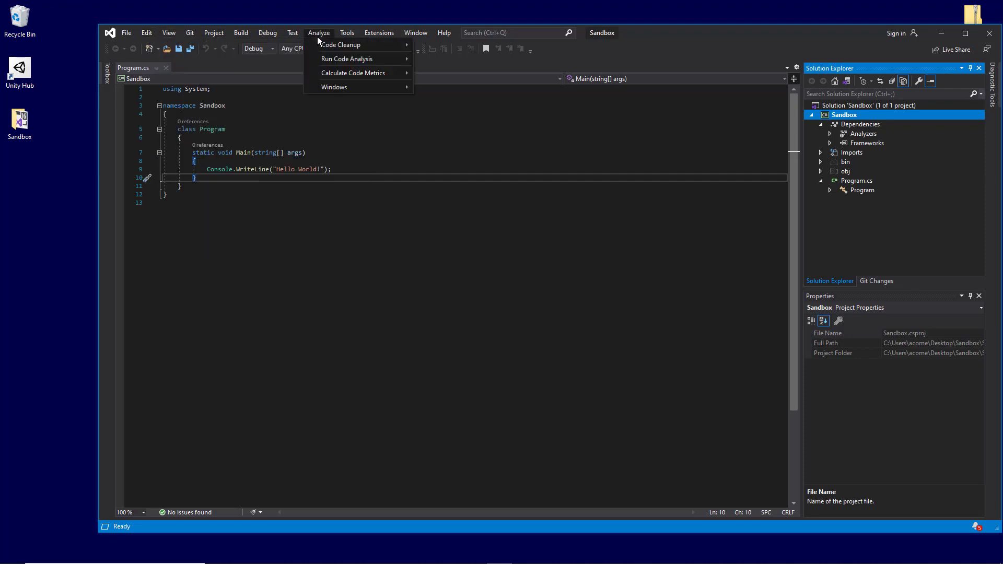
mouse_move(414, 37)
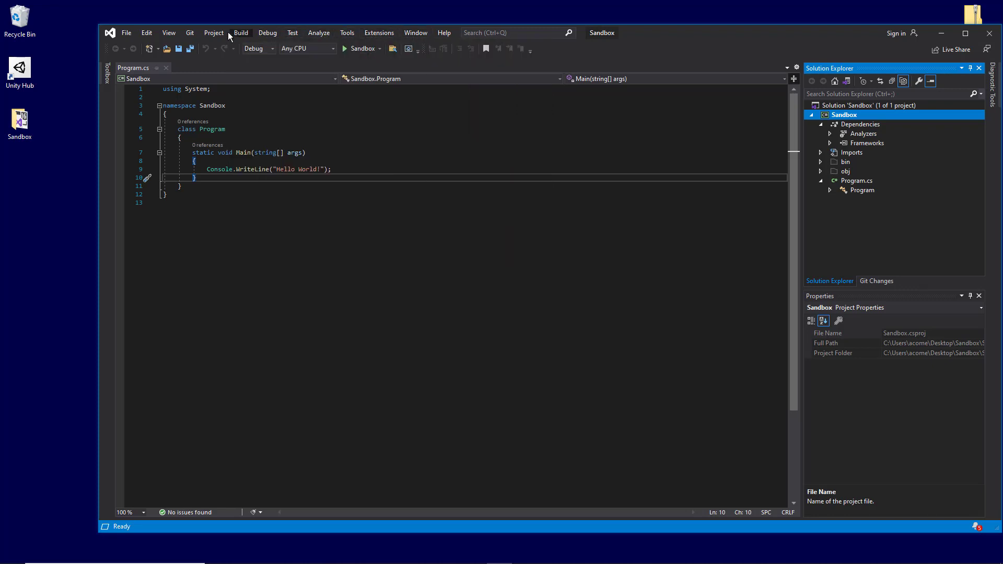
click(170, 34)
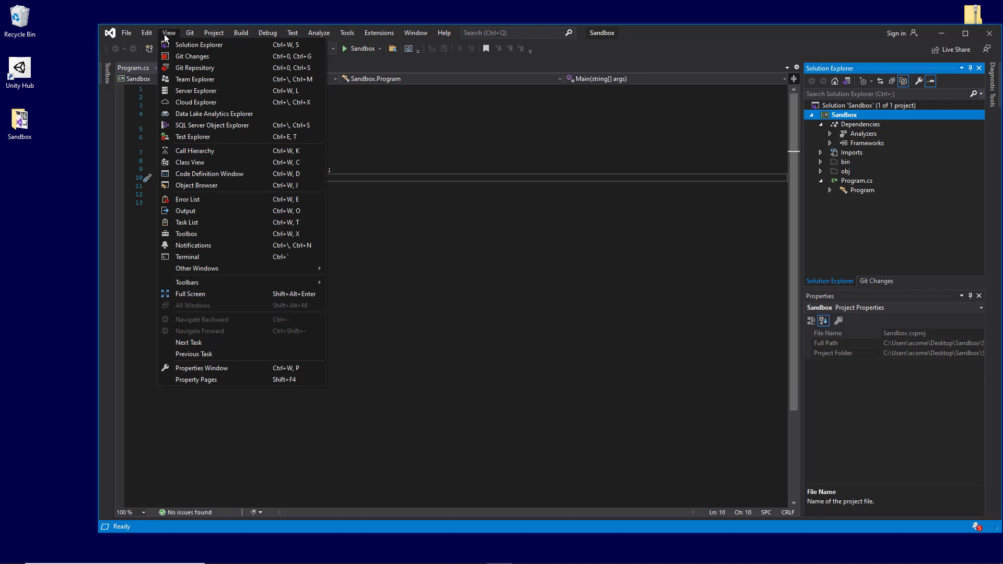
mouse_move(187, 37)
click(485, 234)
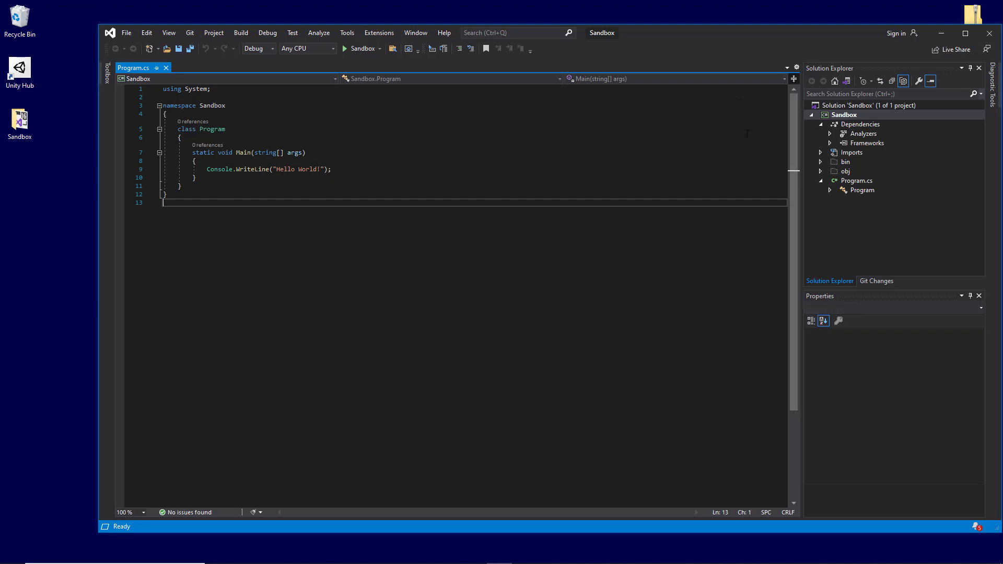
drag(722, 37, 667, 30)
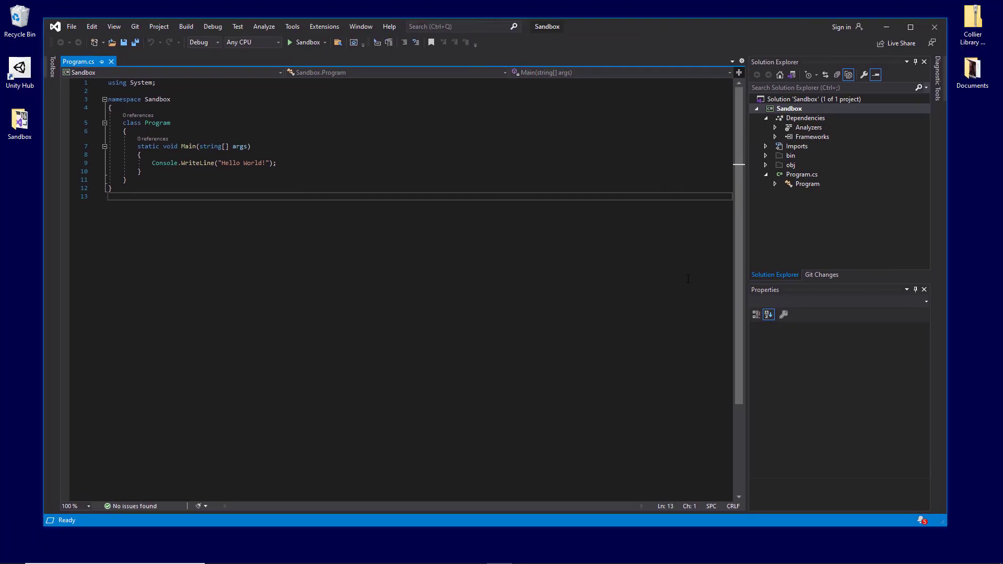